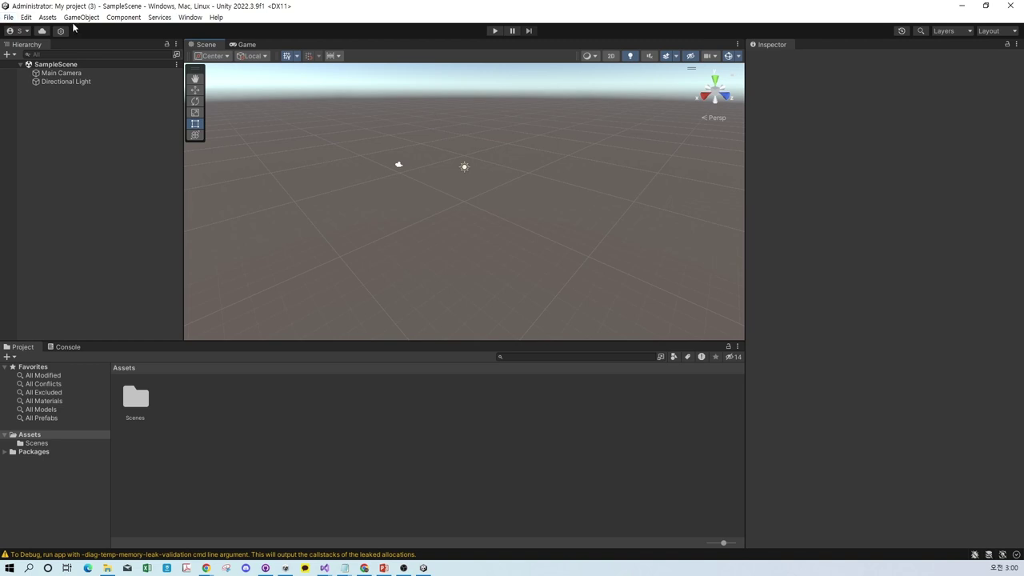
Open the Unity Asset Store in the browser and search it for PUN.
{"action": "left_click", "coordinate": [190, 22]}
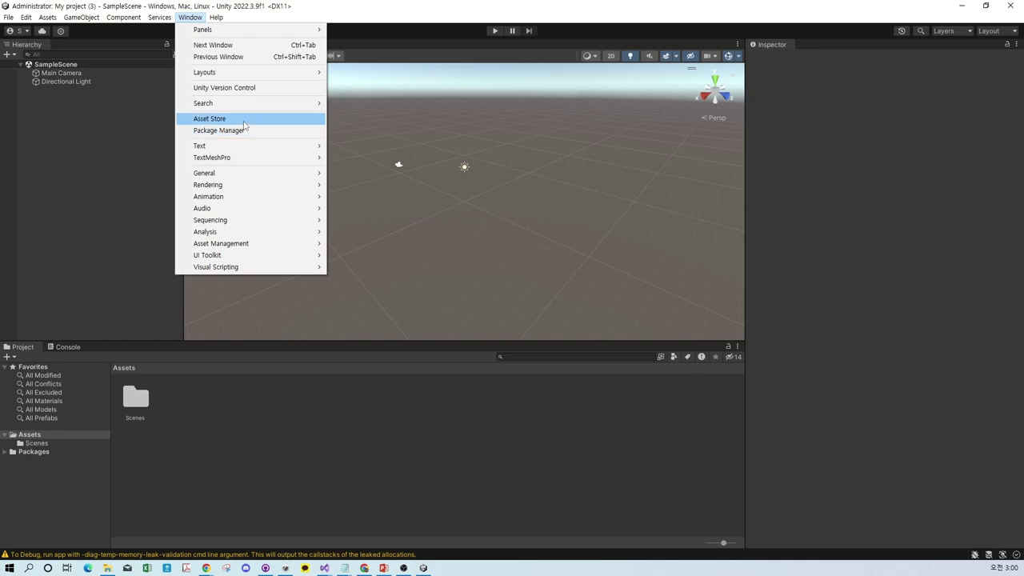
{"action": "left_click", "coordinate": [244, 122]}
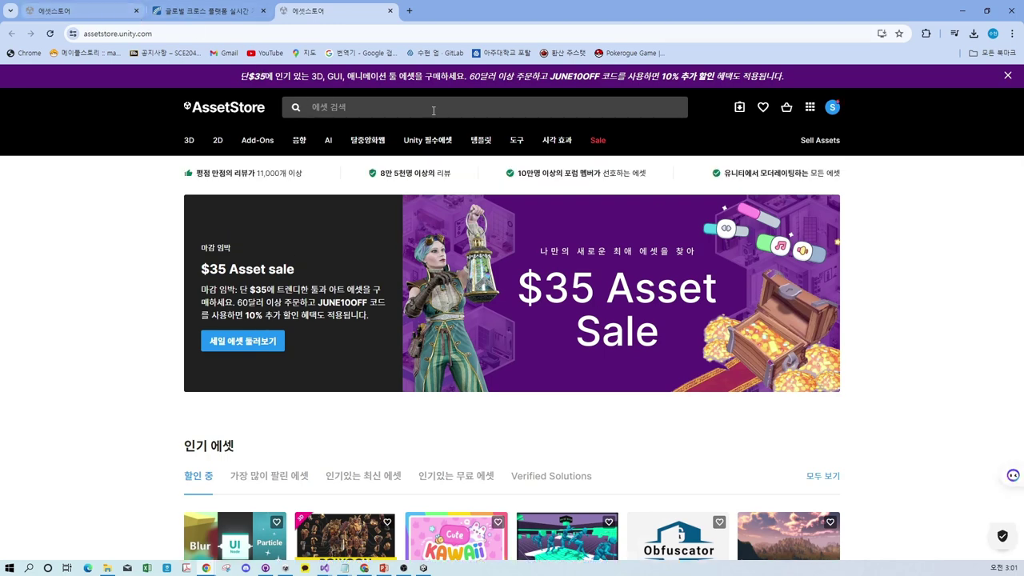
{"action": "left_click", "coordinate": [465, 111]}
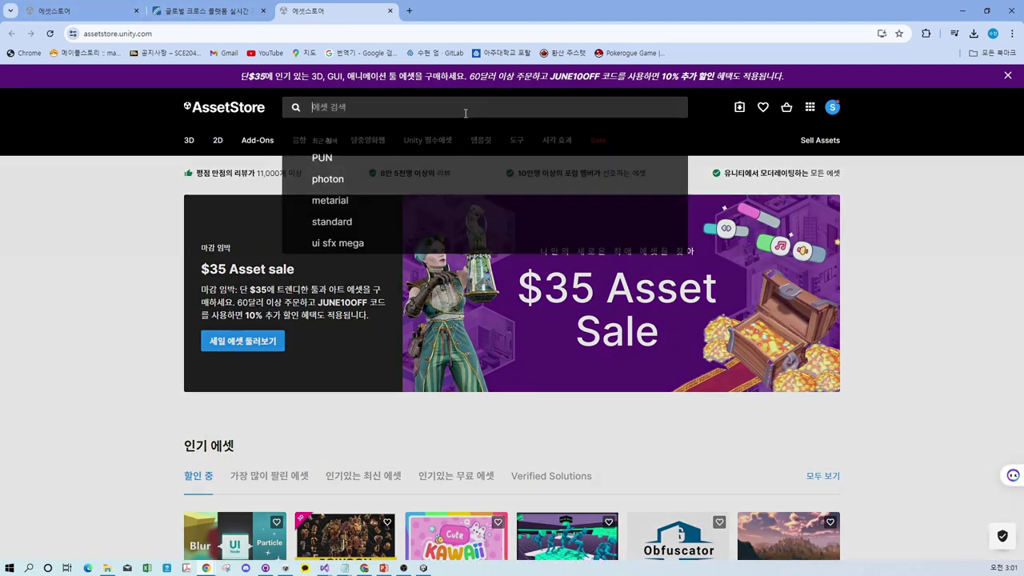
{"action": "left_click", "coordinate": [376, 163]}
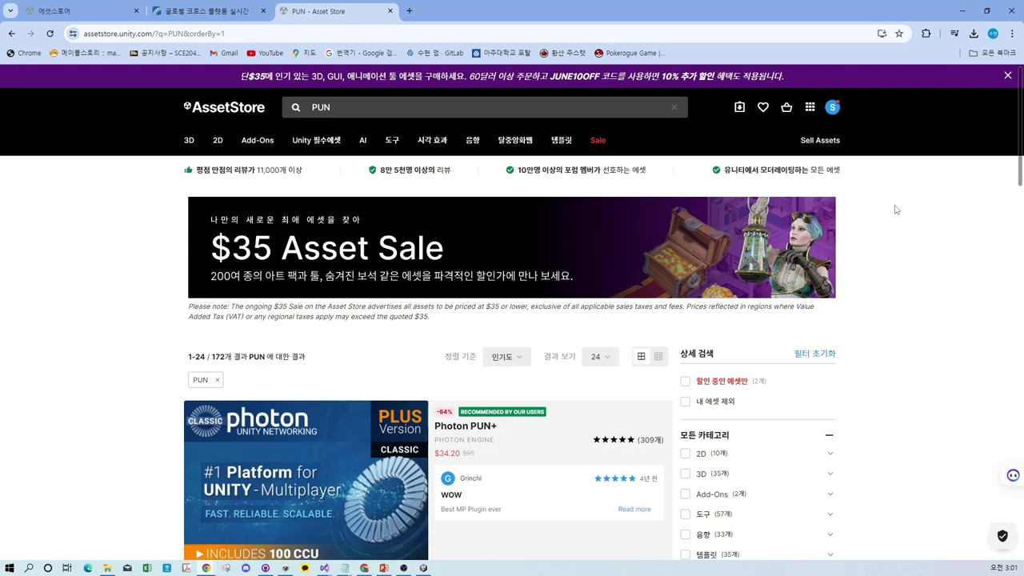
Find the free PUN 2 asset by Photon Engine in the search results and open its page.
{"action": "scroll", "coordinate": [910, 208], "scroll_direction": "down", "scroll_amount": 1}
{"action": "scroll", "coordinate": [953, 199], "scroll_direction": "down", "scroll_amount": 3}
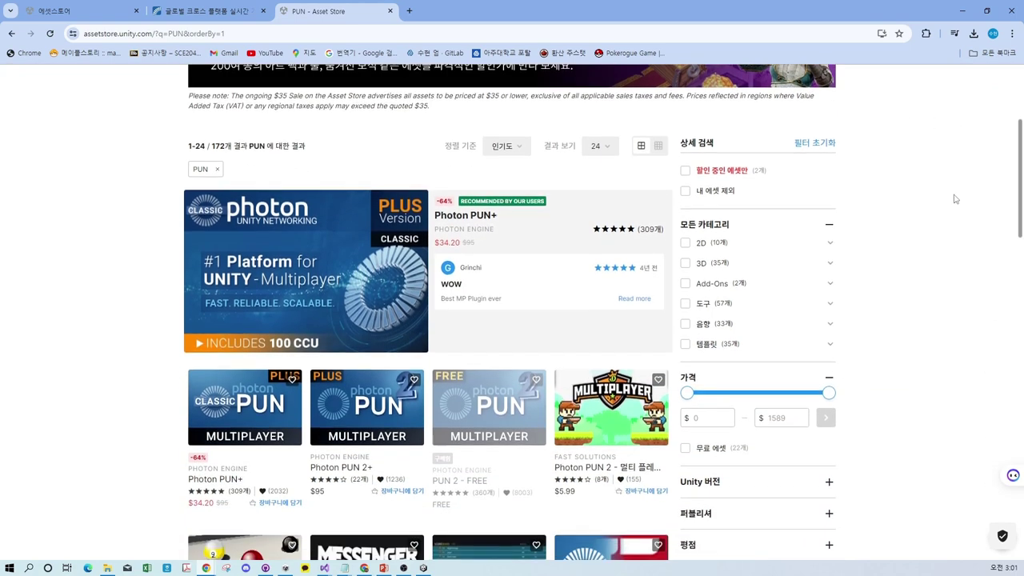
{"action": "scroll", "coordinate": [540, 375], "scroll_direction": "down", "scroll_amount": 2}
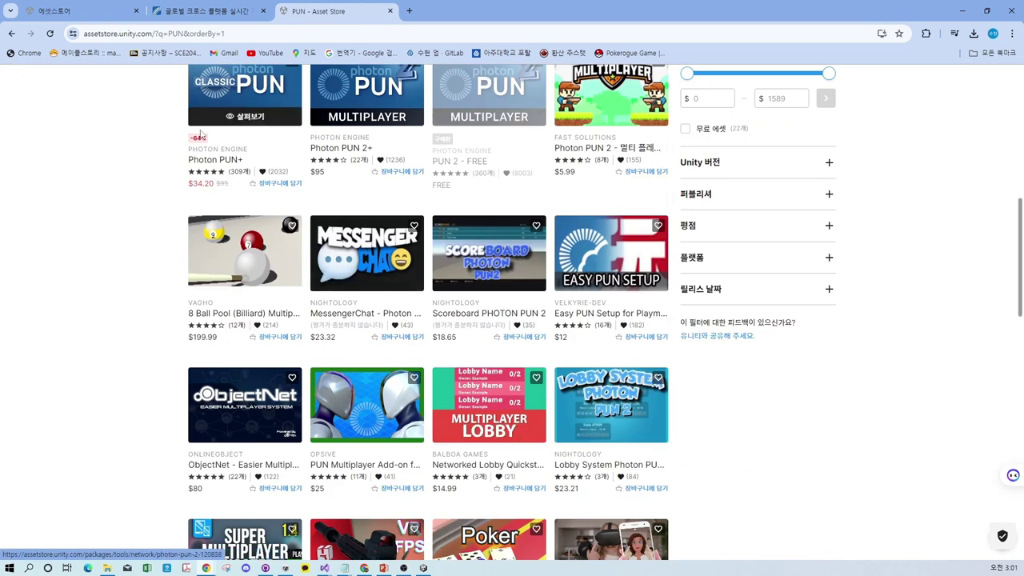
{"action": "scroll", "coordinate": [216, 157], "scroll_direction": "up", "scroll_amount": 1}
{"action": "scroll", "coordinate": [216, 156], "scroll_direction": "up", "scroll_amount": 1}
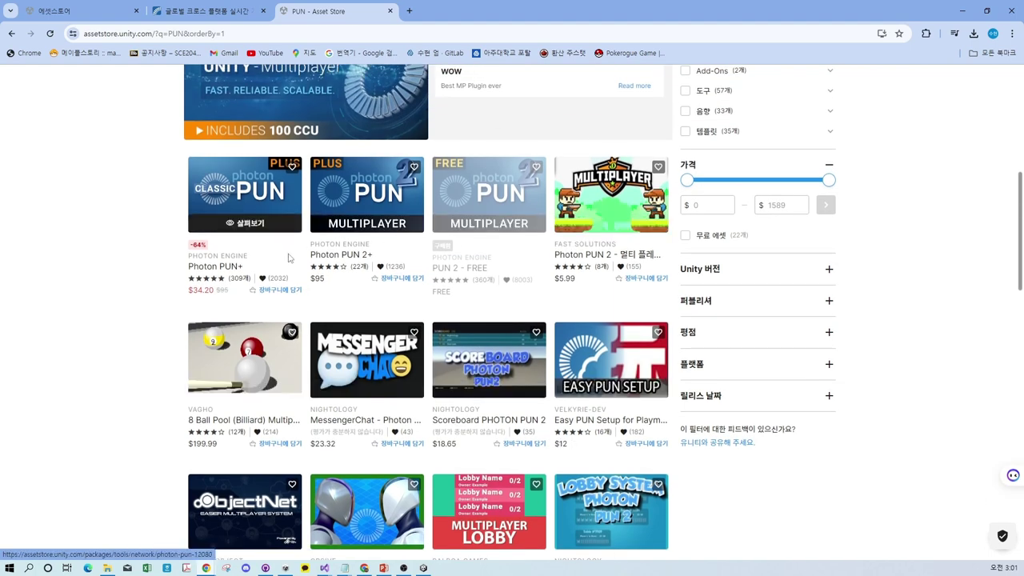
{"action": "scroll", "coordinate": [412, 224], "scroll_direction": "up", "scroll_amount": 1}
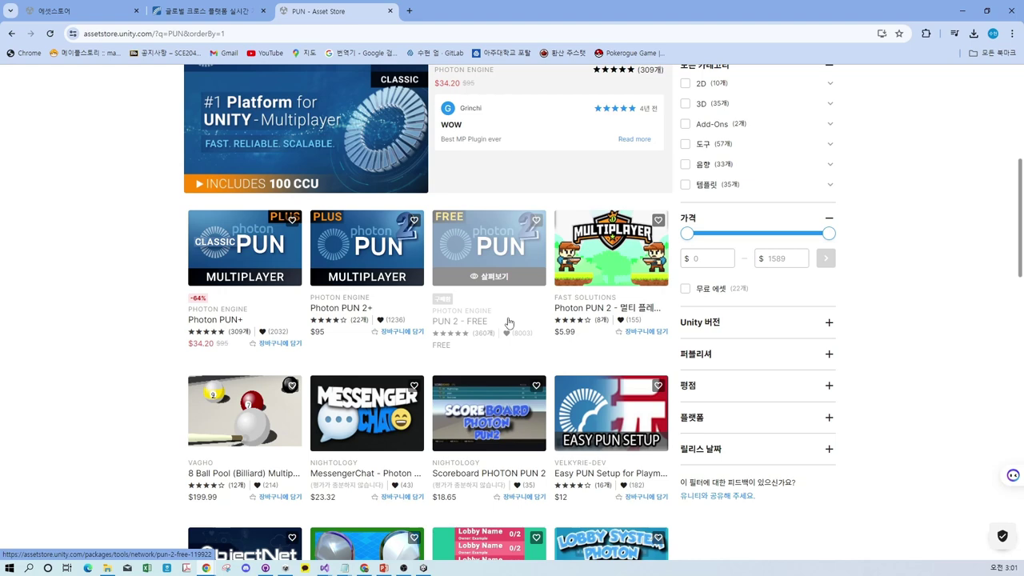
{"action": "left_click", "coordinate": [629, 255]}
{"action": "left_click", "coordinate": [481, 334]}
Open the PUN 2 - FREE asset in Unity's Package Manager and reposition the Package Manager window over the editor.
{"action": "scroll", "coordinate": [521, 288], "scroll_direction": "down", "scroll_amount": 2}
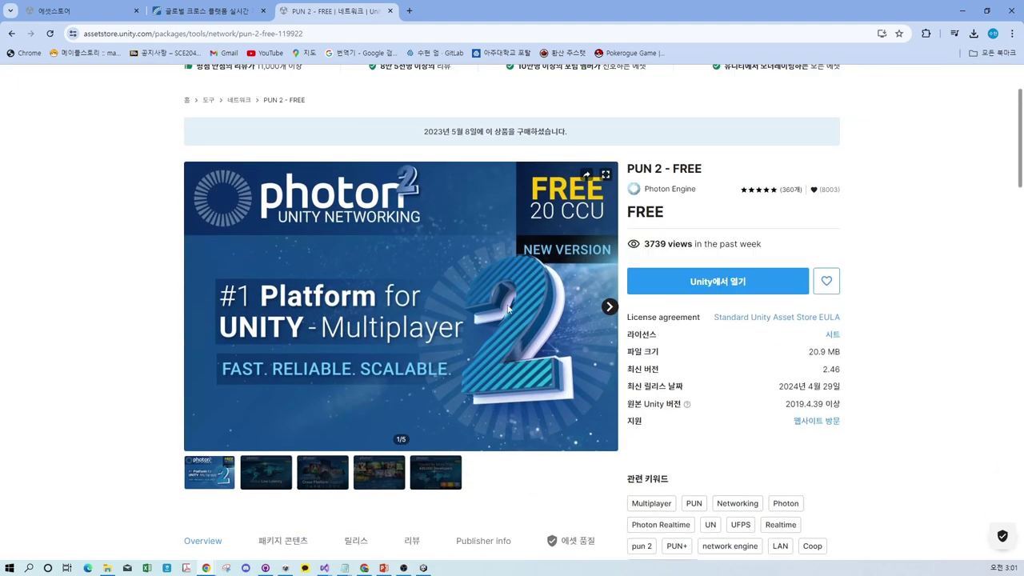
{"action": "scroll", "coordinate": [573, 417], "scroll_direction": "down", "scroll_amount": 1}
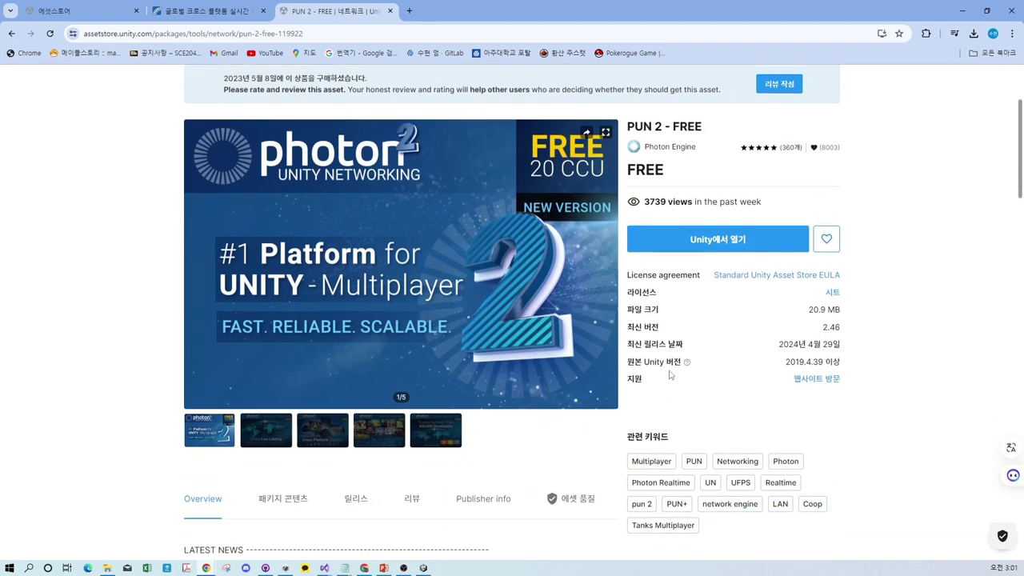
{"action": "left_click", "coordinate": [757, 250]}
{"action": "left_click", "coordinate": [719, 244]}
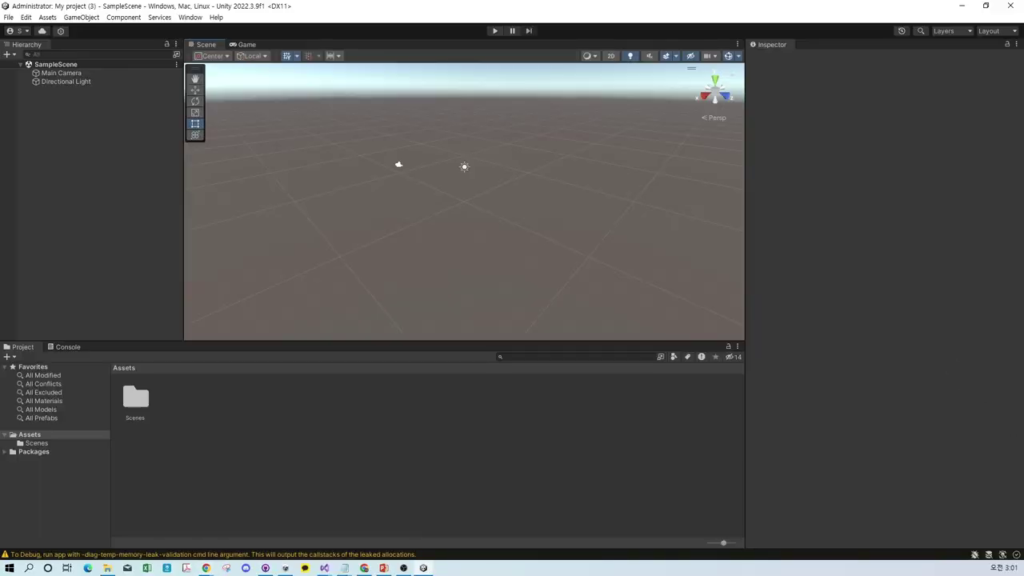
{"action": "left_click_drag", "start_coordinate": [846, 156], "coordinate": [489, 180]}
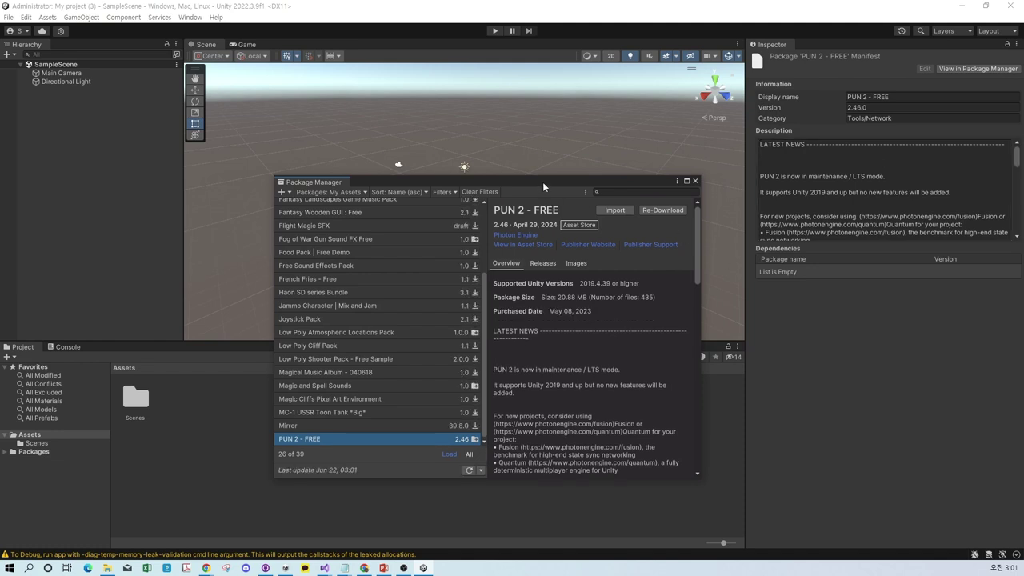
{"action": "left_click_drag", "start_coordinate": [540, 183], "coordinate": [555, 122]}
{"action": "left_click_drag", "start_coordinate": [497, 288], "coordinate": [496, 209]}
{"action": "left_click_drag", "start_coordinate": [497, 125], "coordinate": [662, 142]}
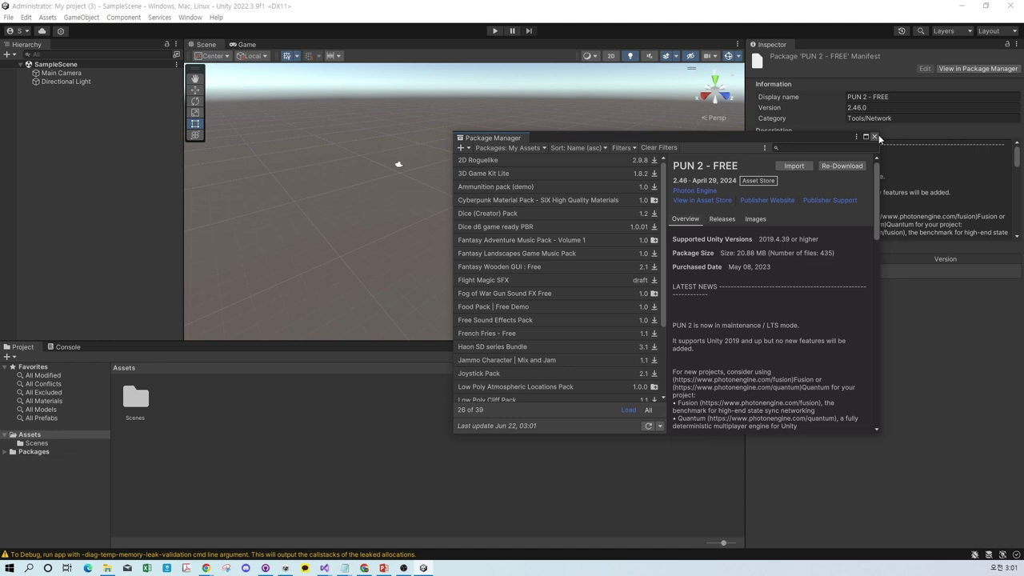
Close and reopen the Package Manager, and find PUN 2 - FREE in the My Assets list.
{"action": "left_click", "coordinate": [875, 137]}
{"action": "left_click", "coordinate": [192, 17]}
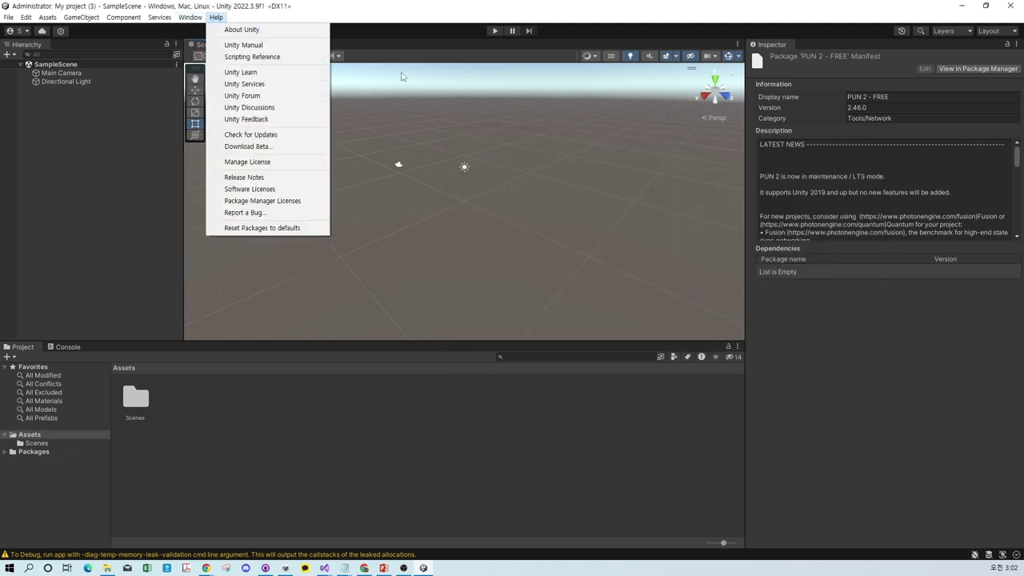
{"action": "left_click", "coordinate": [218, 130]}
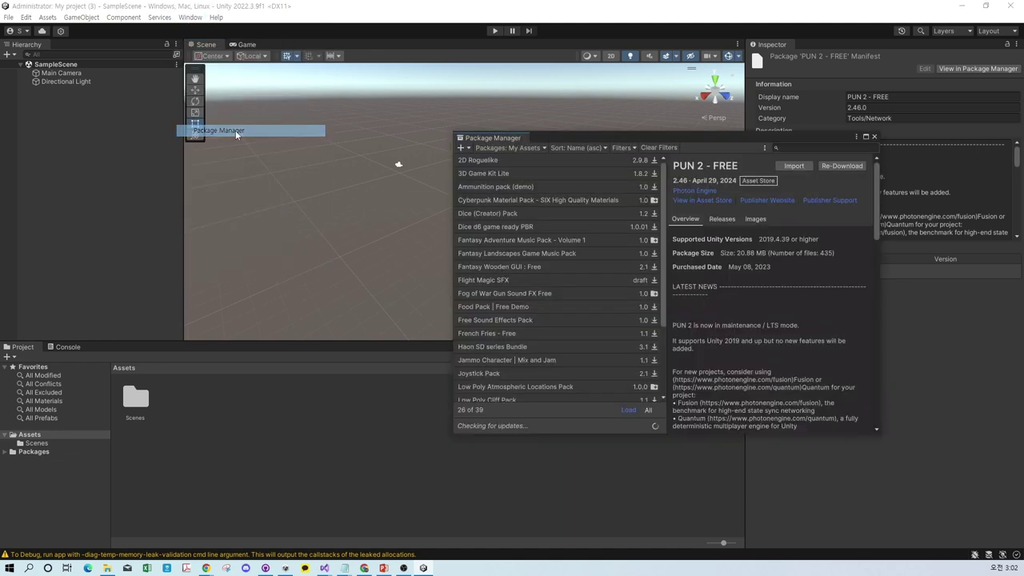
{"action": "left_click_drag", "start_coordinate": [658, 141], "coordinate": [567, 148]}
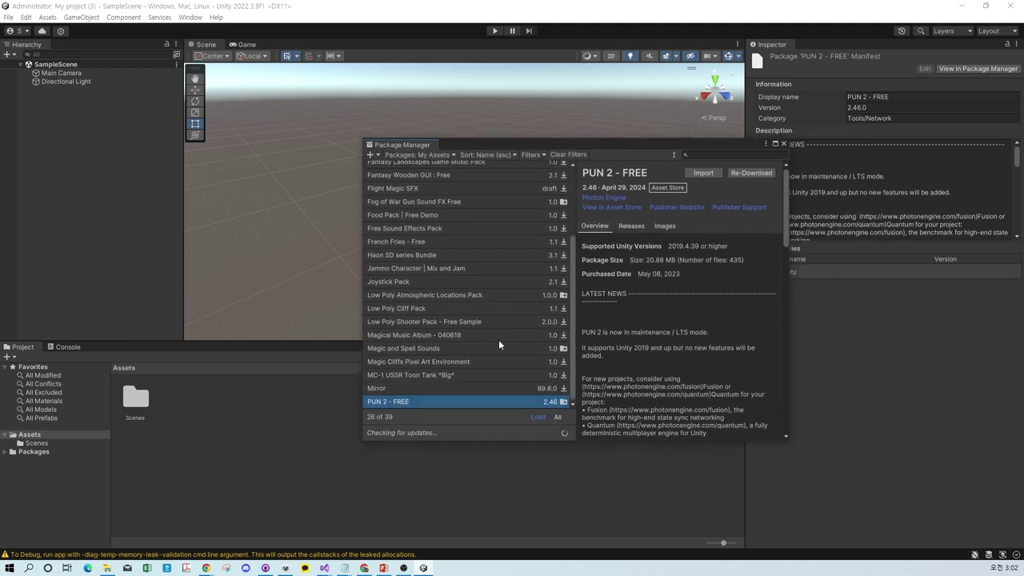
{"action": "scroll", "coordinate": [469, 199], "scroll_direction": "up", "scroll_amount": 3}
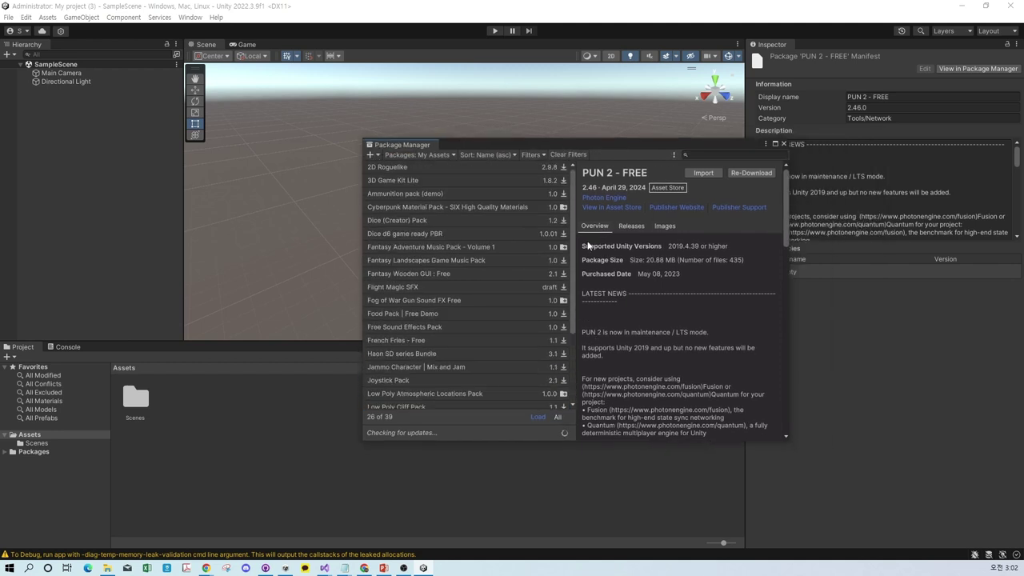
{"action": "scroll", "coordinate": [469, 213], "scroll_direction": "down", "scroll_amount": 3}
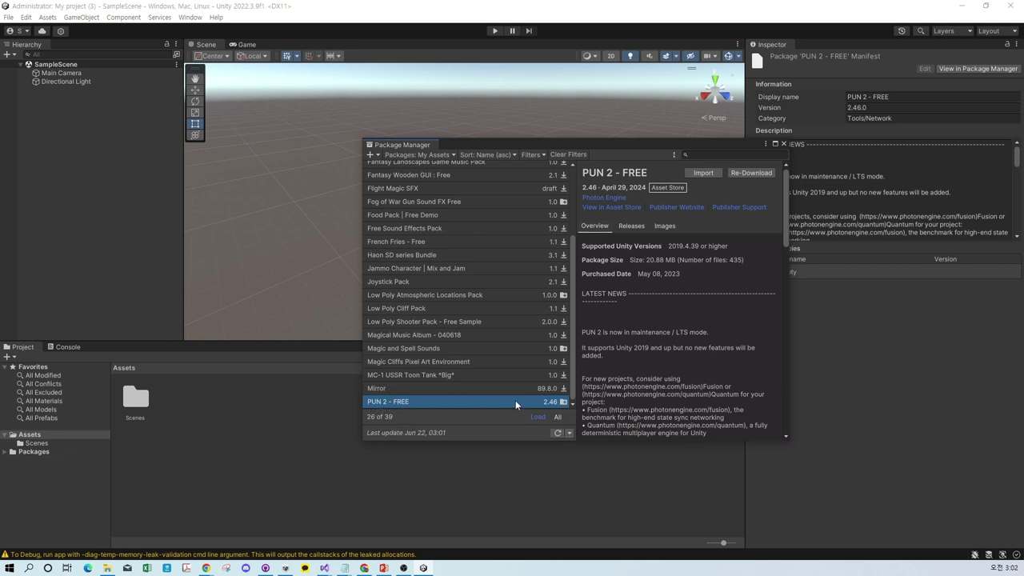
Import the PUN 2 - FREE package's files into the project.
{"action": "left_click", "coordinate": [710, 174]}
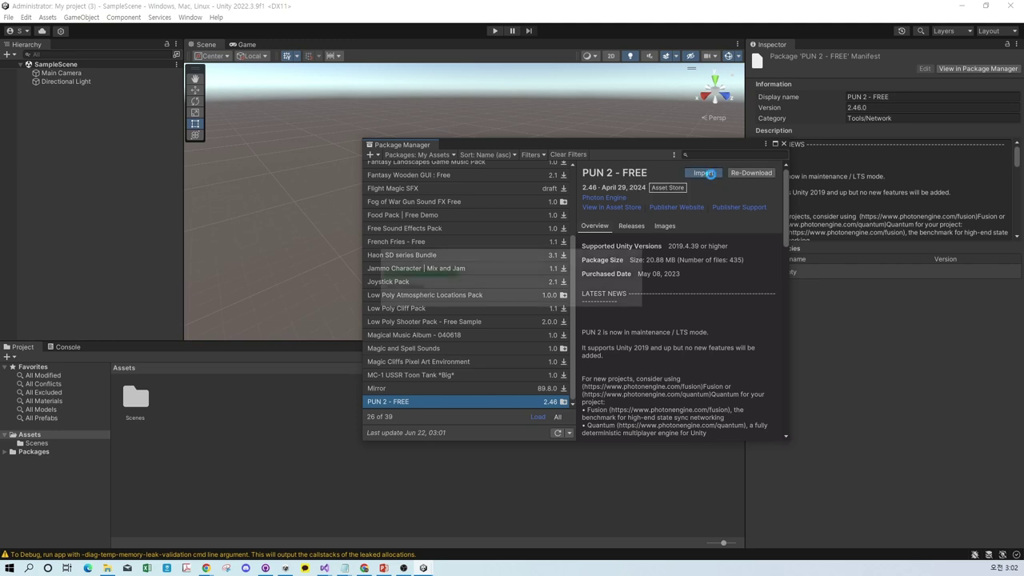
{"action": "scroll", "coordinate": [216, 264], "scroll_direction": "down", "scroll_amount": 10}
{"action": "left_click_drag", "start_coordinate": [261, 258], "coordinate": [306, 229]}
{"action": "left_click", "coordinate": [245, 449]}
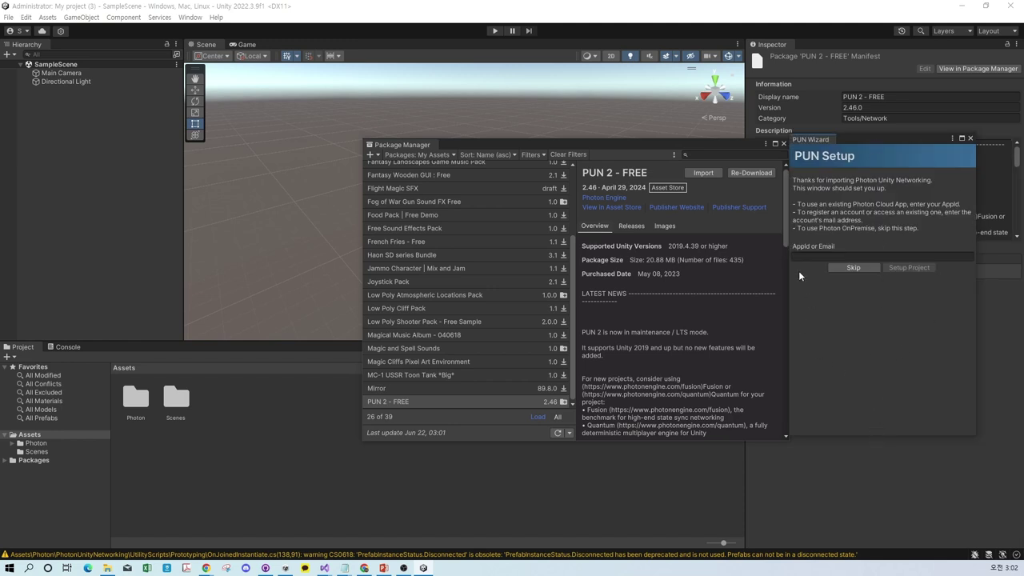
Switch to the Photon Cloud dashboard in the browser and start creating a new application.
{"action": "left_click", "coordinate": [959, 8]}
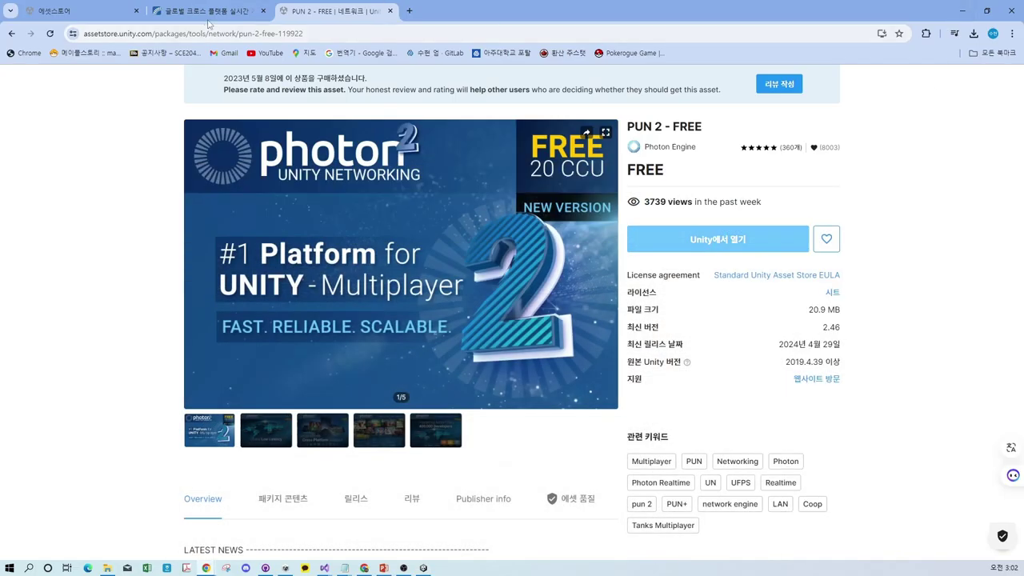
{"action": "left_click", "coordinate": [206, 13]}
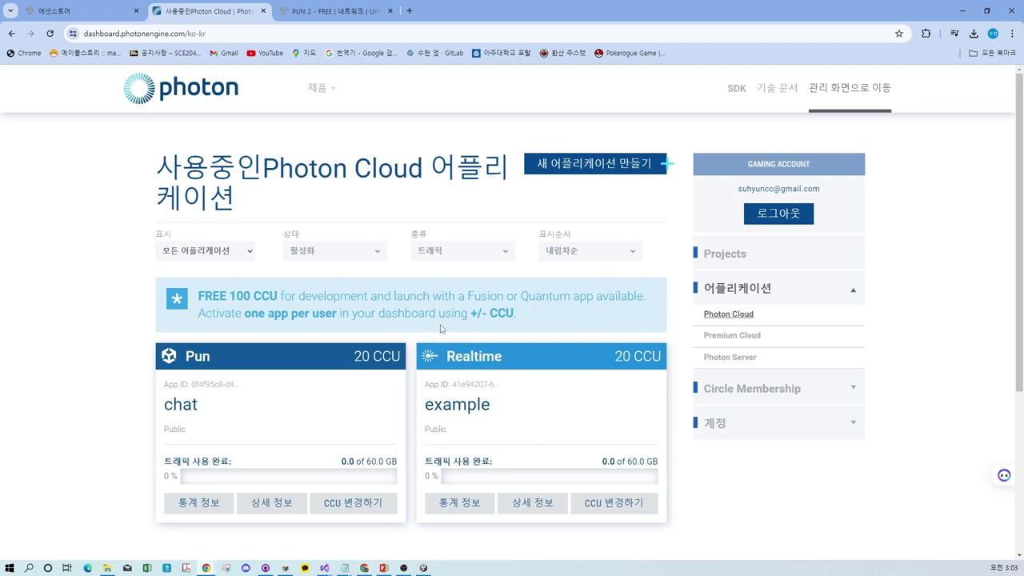
{"action": "left_click", "coordinate": [600, 175]}
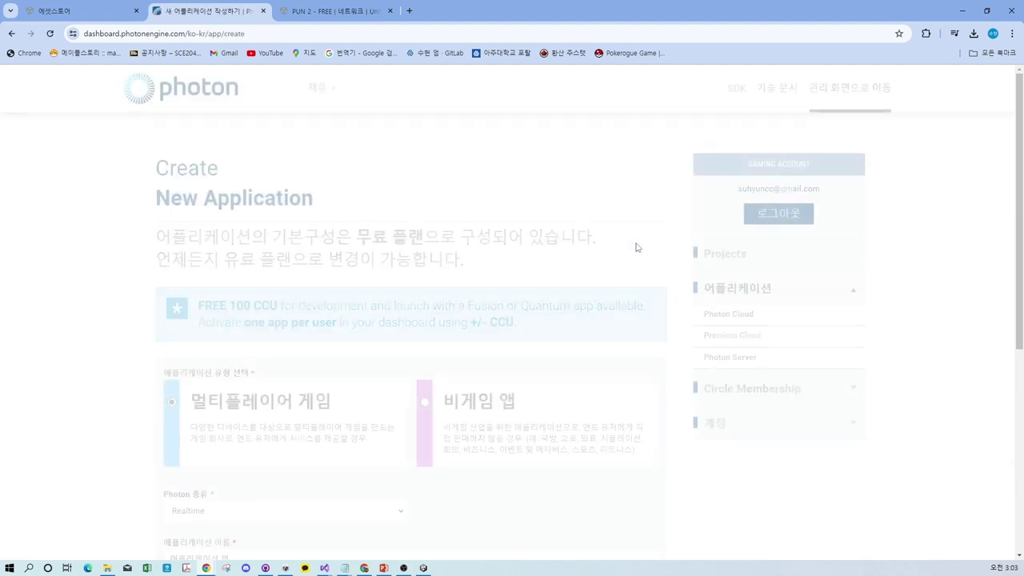
Create the application with the name foss, keeping the multiplayer game type and Realtime as the Photon type.
{"action": "scroll", "coordinate": [471, 217], "scroll_direction": "down", "scroll_amount": 1}
{"action": "scroll", "coordinate": [363, 391], "scroll_direction": "down", "scroll_amount": 1}
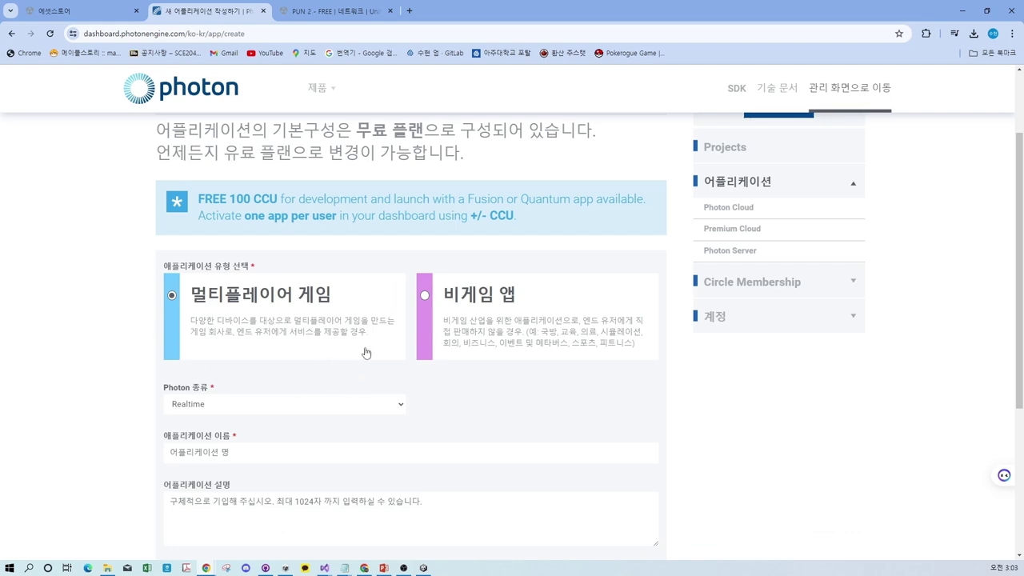
{"action": "scroll", "coordinate": [343, 376], "scroll_direction": "down", "scroll_amount": 1}
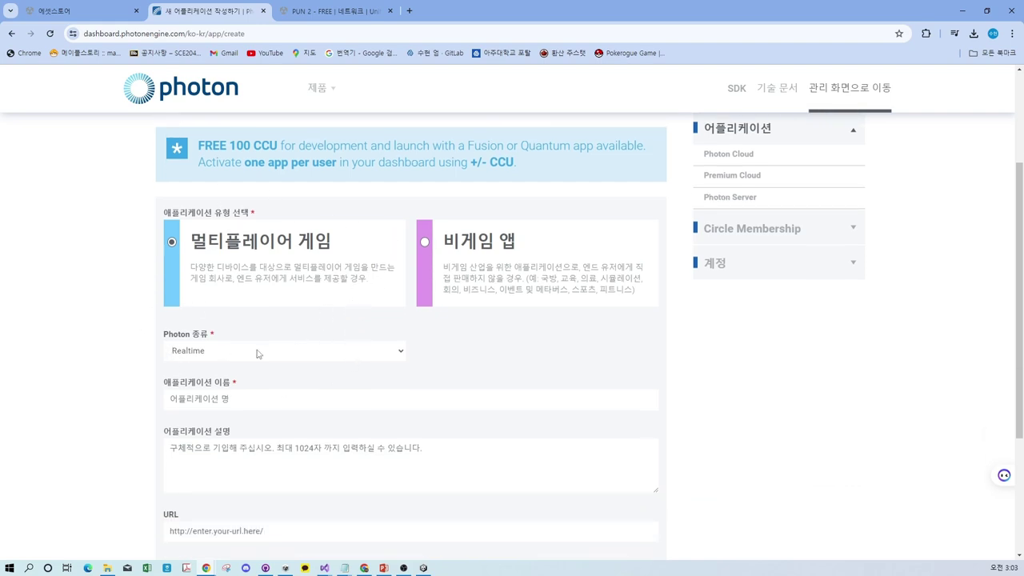
{"action": "scroll", "coordinate": [211, 359], "scroll_direction": "down", "scroll_amount": 1}
{"action": "left_click", "coordinate": [193, 347]}
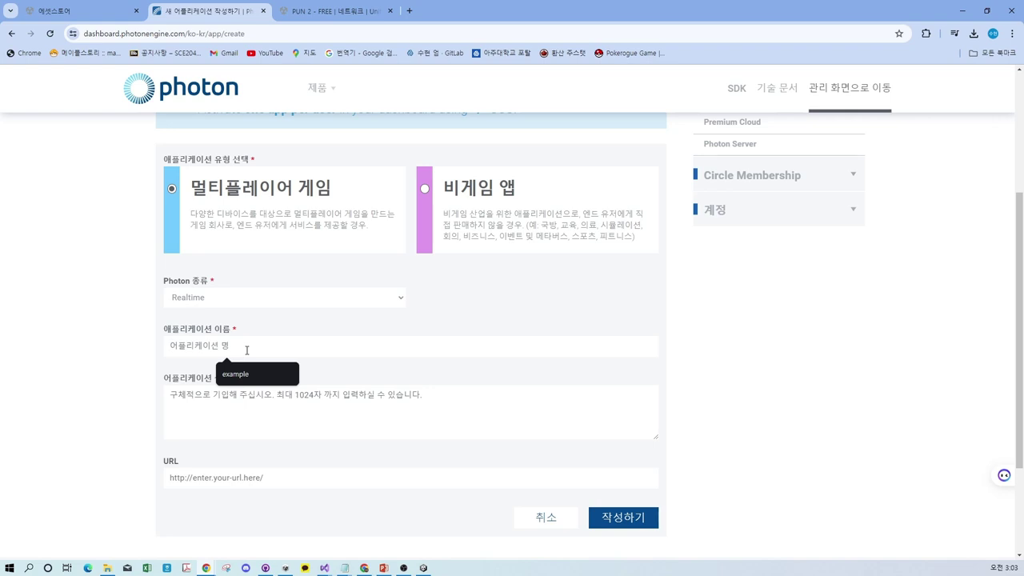
{"action": "type", "text": "foss"}
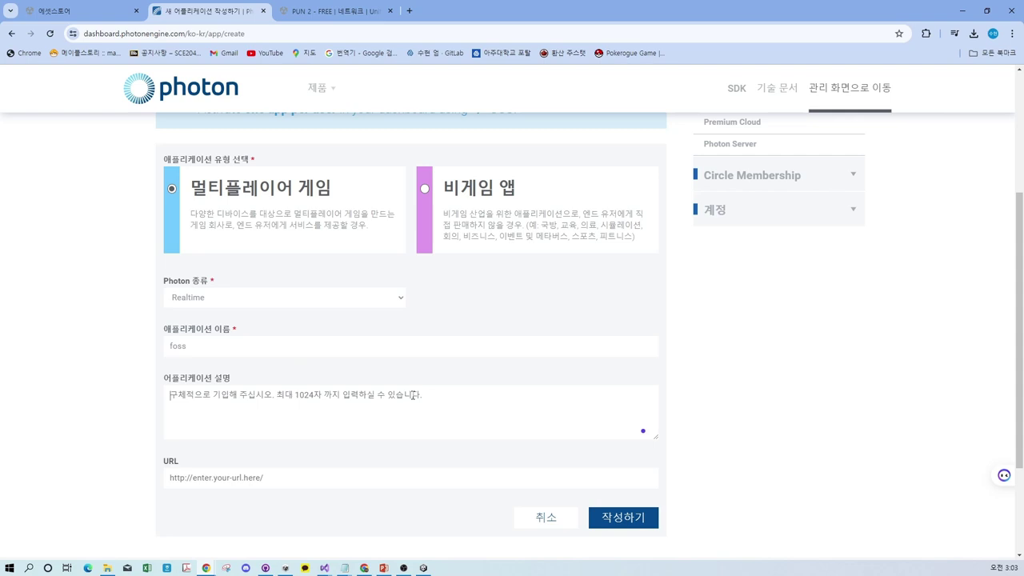
{"action": "scroll", "coordinate": [794, 425], "scroll_direction": "down", "scroll_amount": 1}
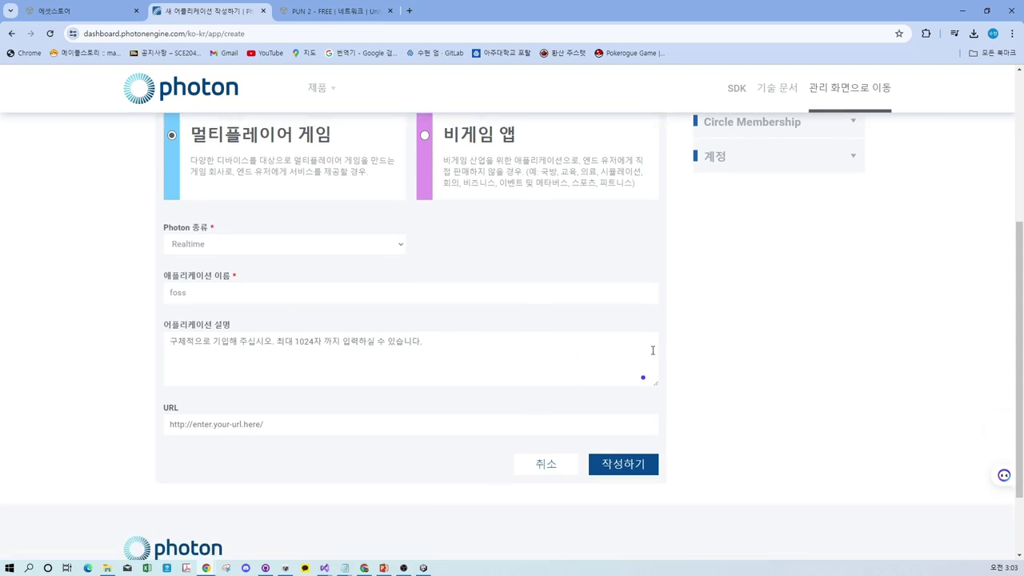
{"action": "scroll", "coordinate": [486, 454], "scroll_direction": "up", "scroll_amount": 1}
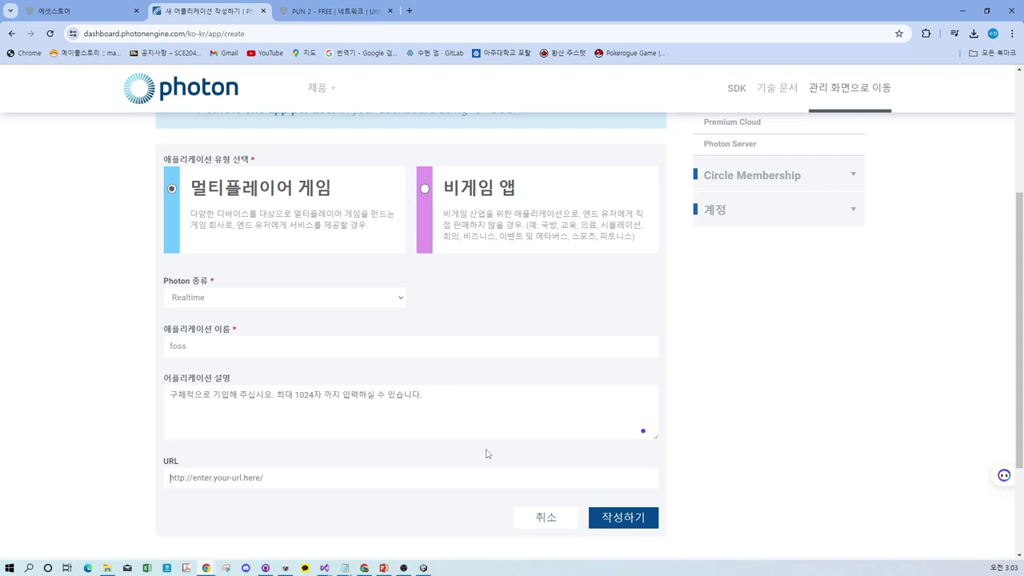
{"action": "left_click", "coordinate": [632, 519]}
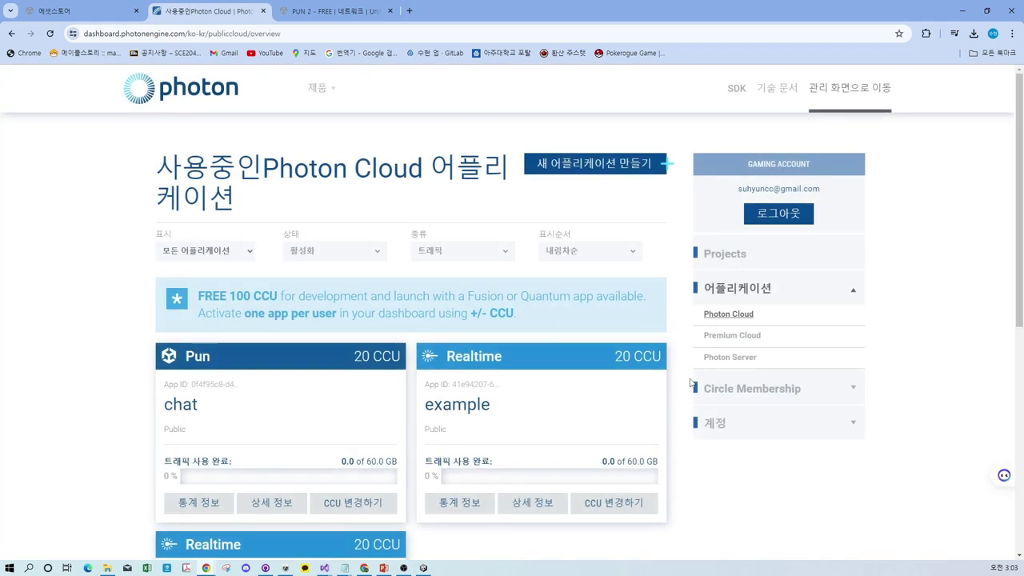
Examine the foss application's card on the dashboard and the AppId field of the PUN Wizard in Unity.
{"action": "scroll", "coordinate": [693, 383], "scroll_direction": "down", "scroll_amount": 2}
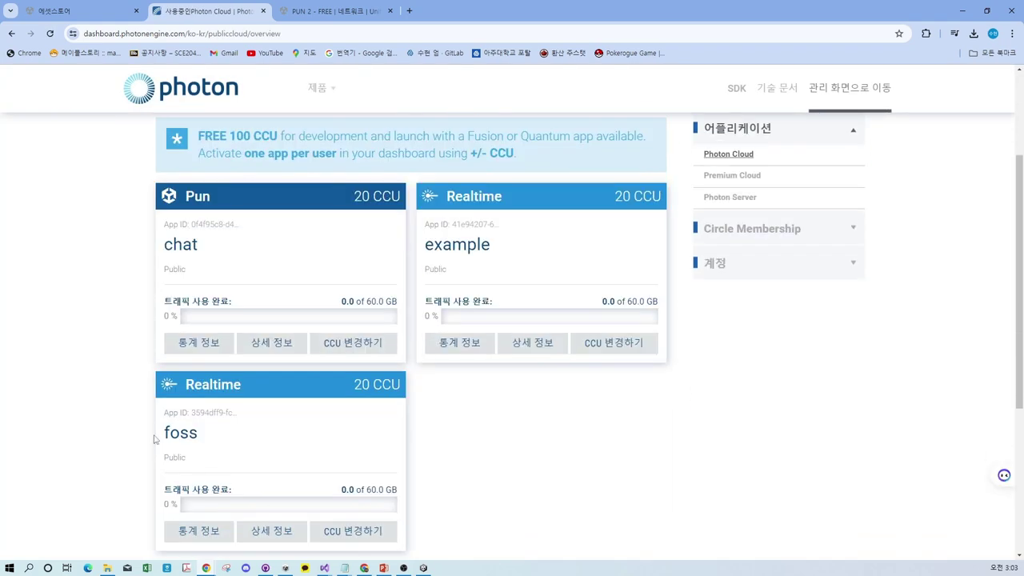
{"action": "scroll", "coordinate": [181, 429], "scroll_direction": "down", "scroll_amount": 1}
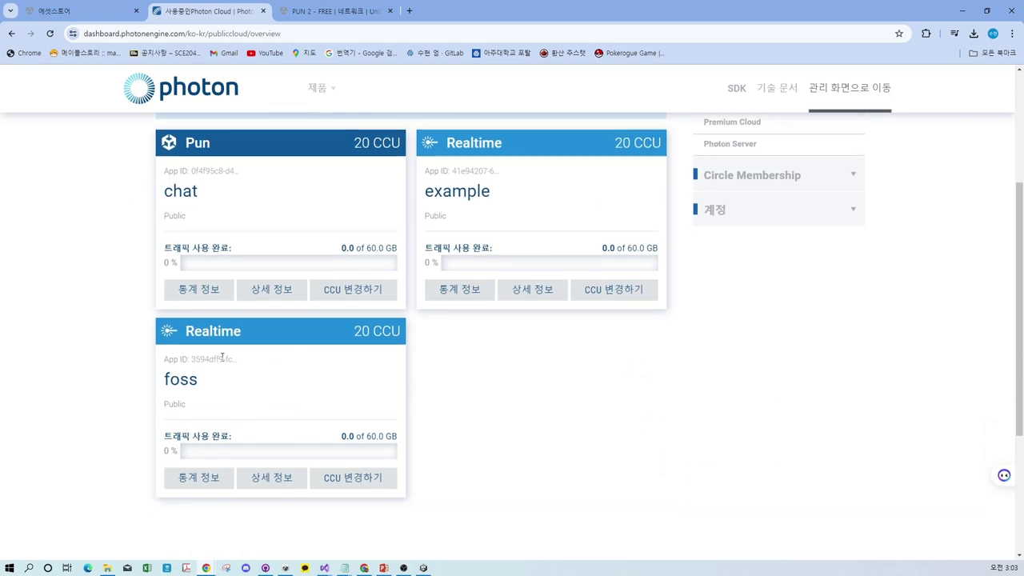
{"action": "left_click_drag", "start_coordinate": [184, 334], "coordinate": [294, 331]}
{"action": "left_click", "coordinate": [355, 331]}
{"action": "mouse_move", "coordinate": [423, 569]}
{"action": "left_click", "coordinate": [423, 524]}
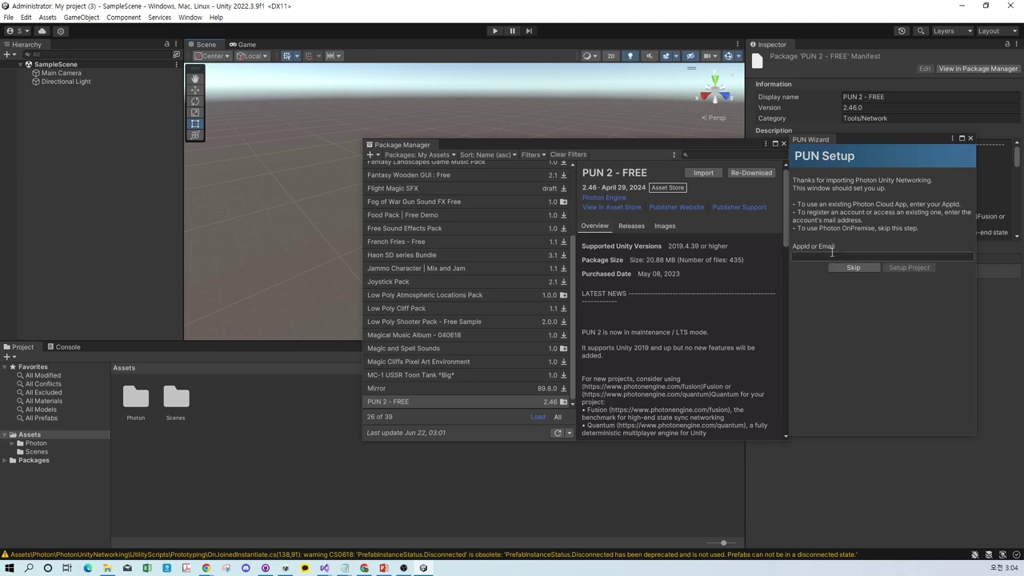
Switch to the Photon dashboard in the browser and copy the foss application's full App ID.
{"action": "left_click", "coordinate": [964, 11]}
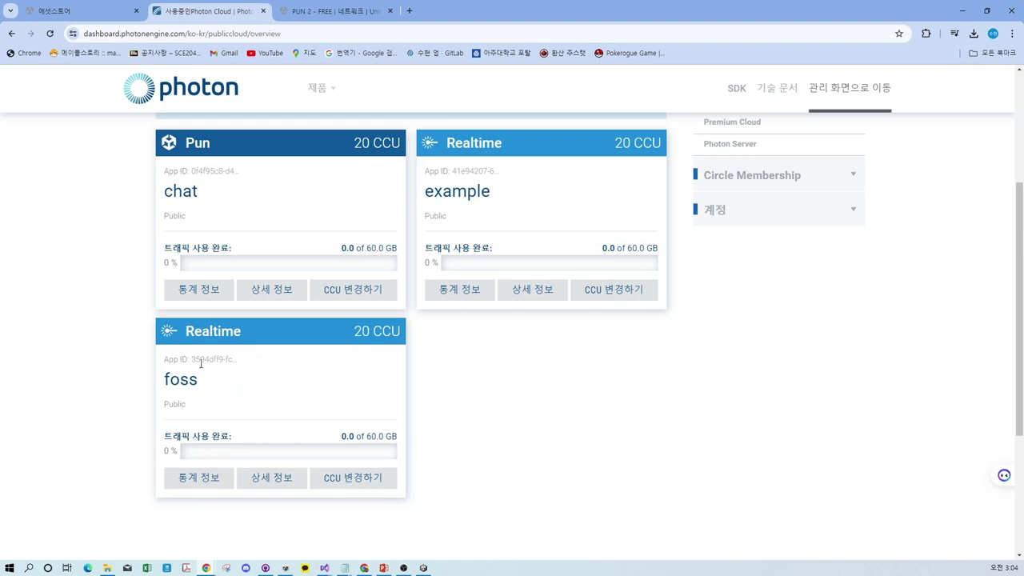
{"action": "left_click", "coordinate": [196, 361]}
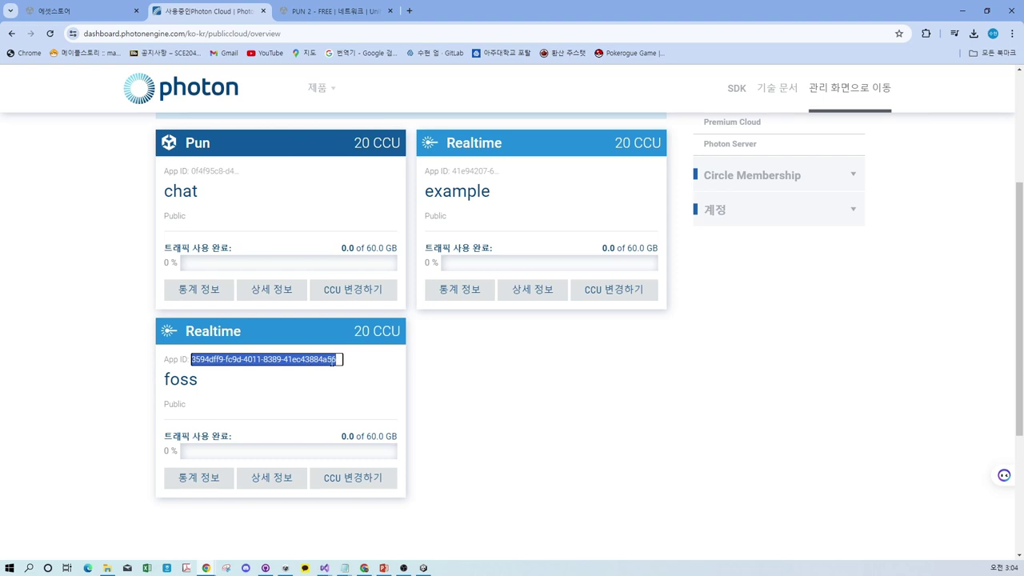
{"action": "left_click", "coordinate": [181, 364]}
{"action": "left_click_drag", "start_coordinate": [192, 360], "coordinate": [341, 360]}
{"action": "left_click", "coordinate": [228, 361]}
{"action": "key", "text": "ctrl+c"}
Return to Unity, paste the App ID into the PUN Wizard, and set up the project with it.
{"action": "key", "text": "alt+Tab"}
{"action": "left_click", "coordinate": [853, 256]}
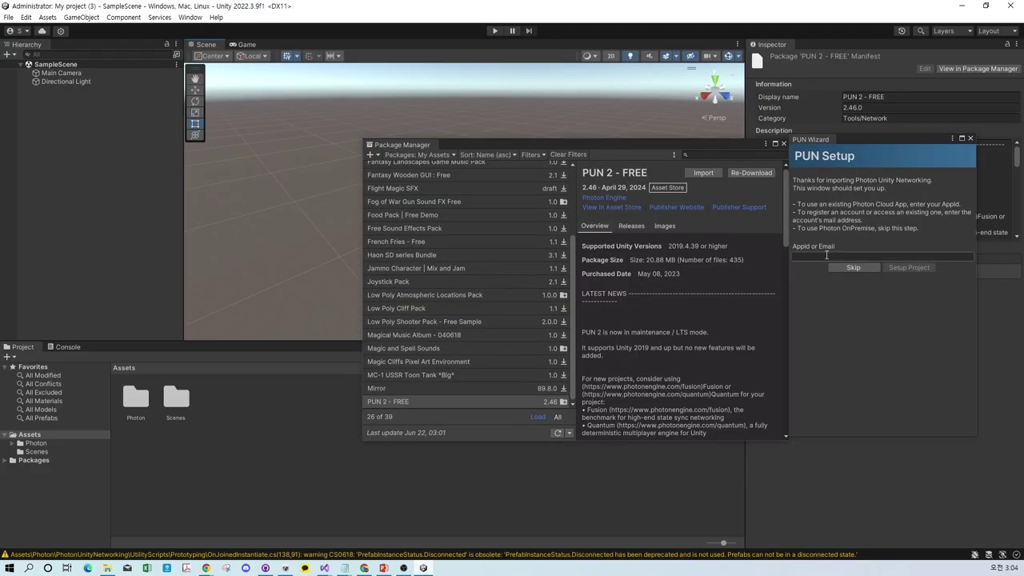
{"action": "key", "text": "ctrl+v"}
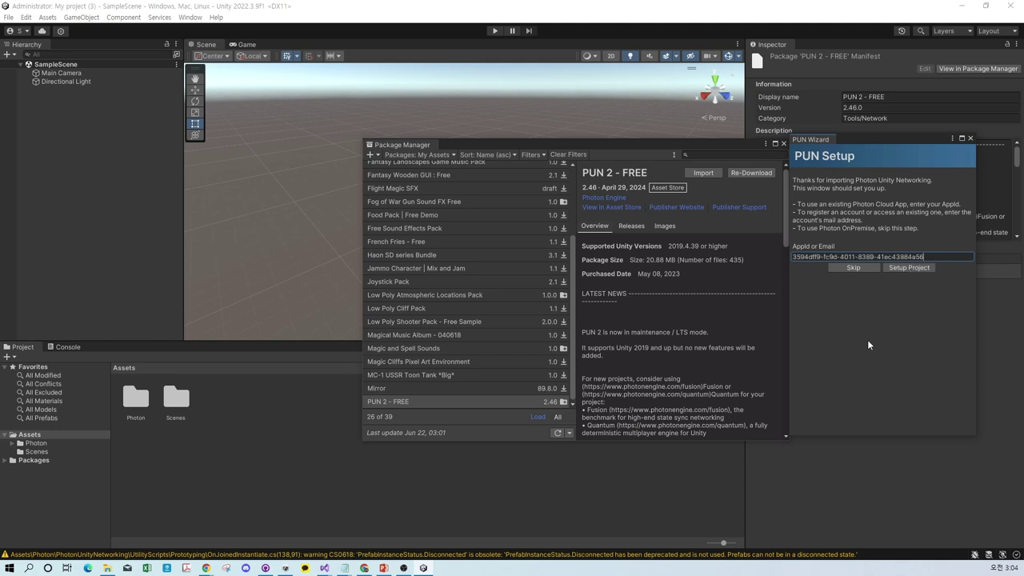
{"action": "left_click", "coordinate": [908, 269]}
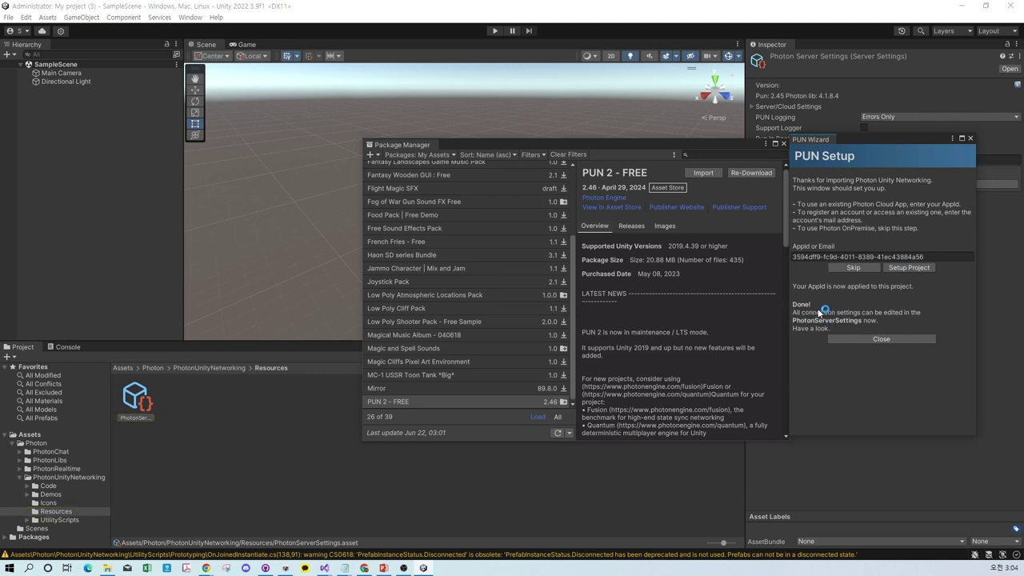
{"action": "left_click", "coordinate": [893, 340]}
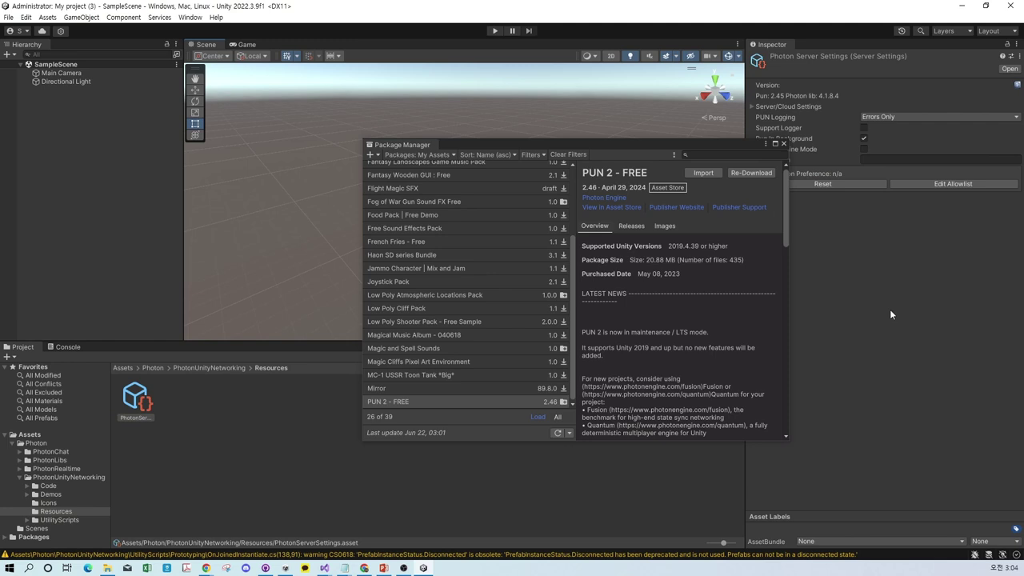
Close the Package Manager window.
{"action": "left_click", "coordinate": [386, 146]}
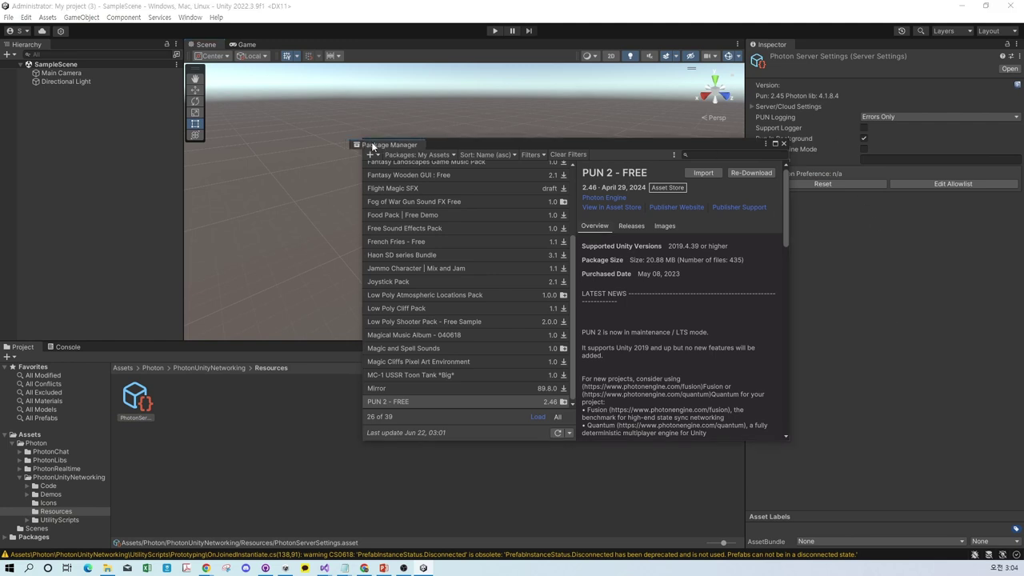
{"action": "left_click", "coordinate": [786, 145]}
{"action": "left_click", "coordinate": [863, 352]}
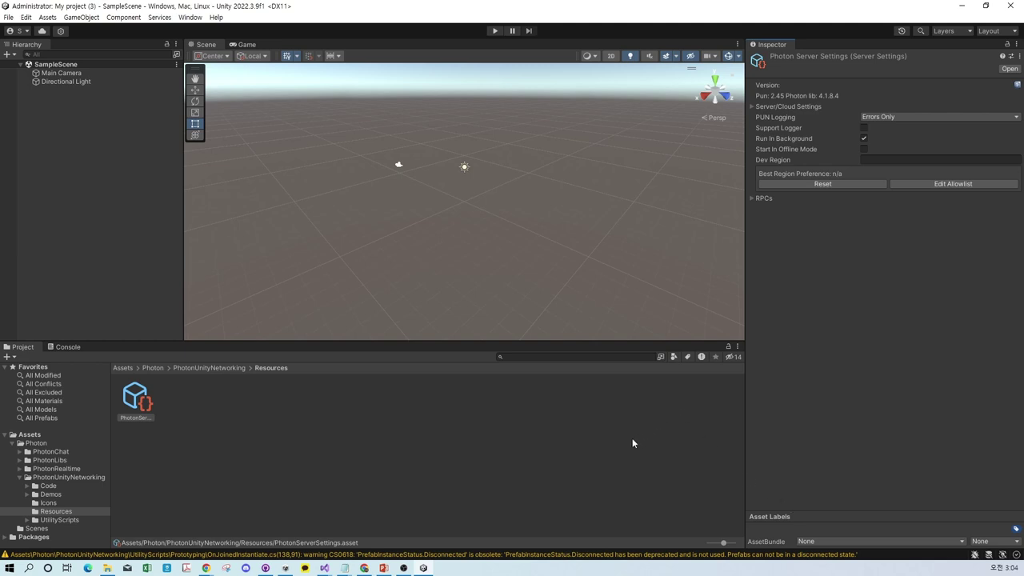
Use Photon Unity Networking's Highlight Server Settings command to locate the PhotonServerSettings asset, and select it.
{"action": "left_click", "coordinate": [229, 448]}
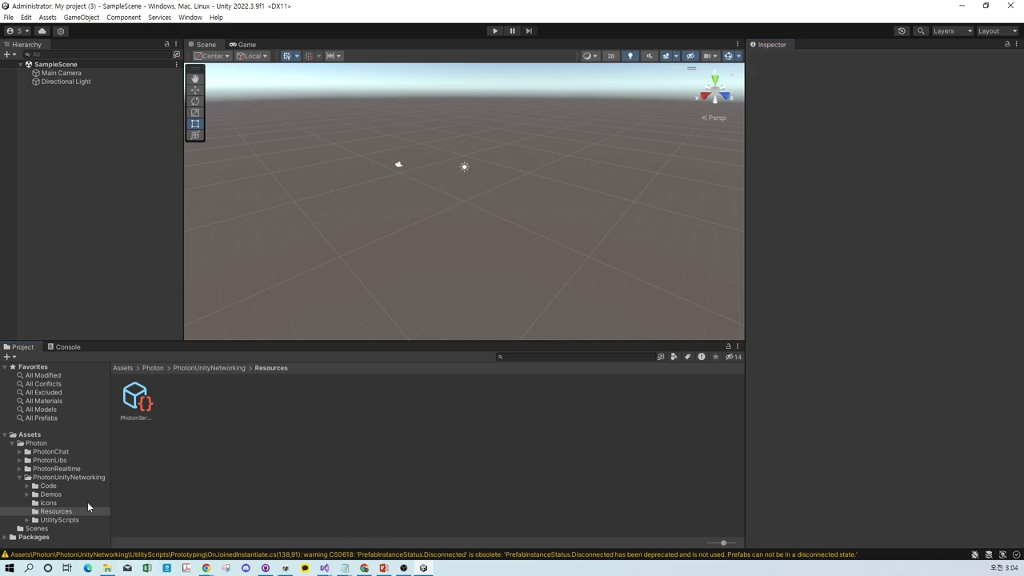
{"action": "left_click", "coordinate": [146, 404]}
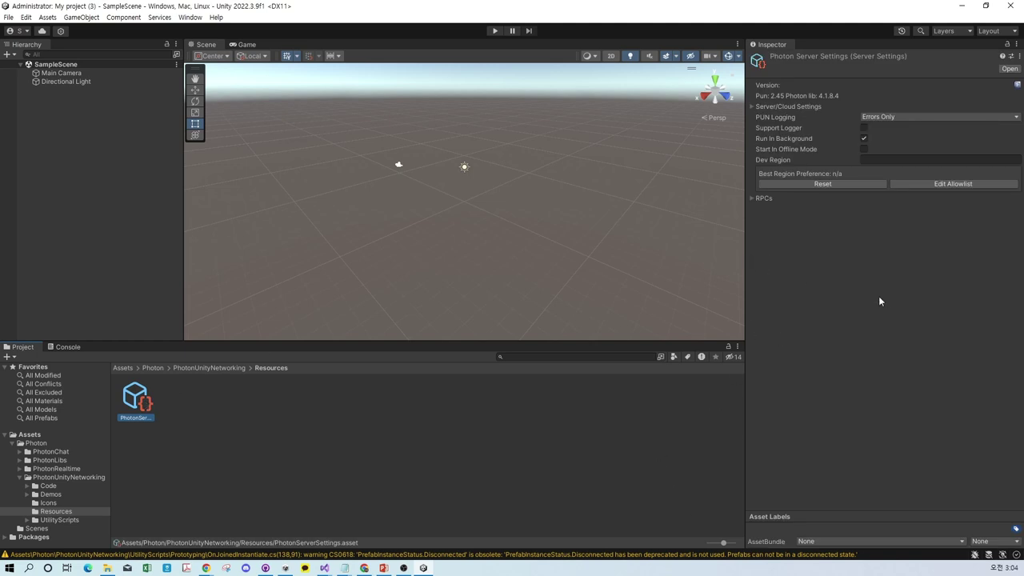
{"action": "left_click", "coordinate": [190, 17]}
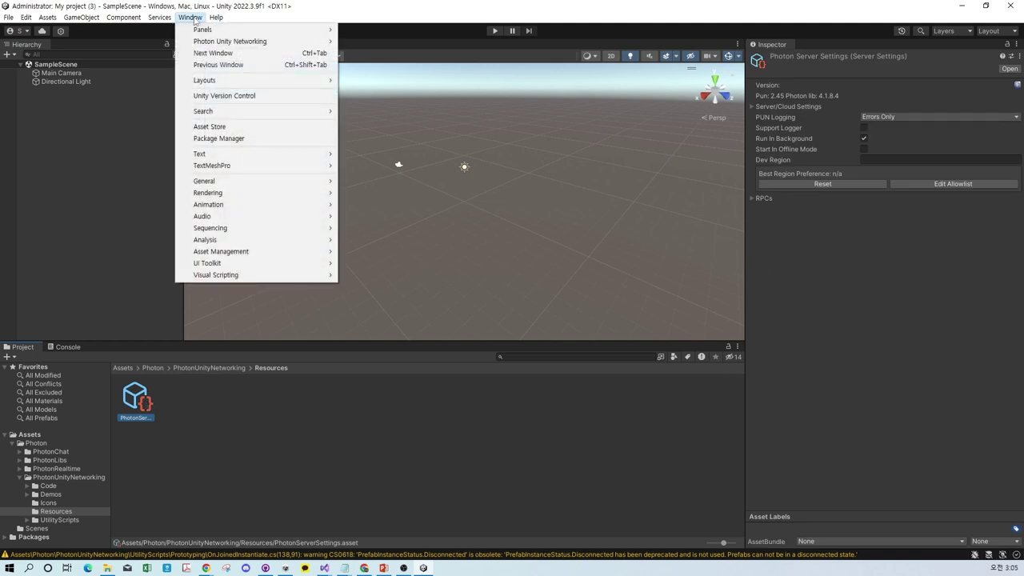
{"action": "left_click", "coordinate": [216, 17]}
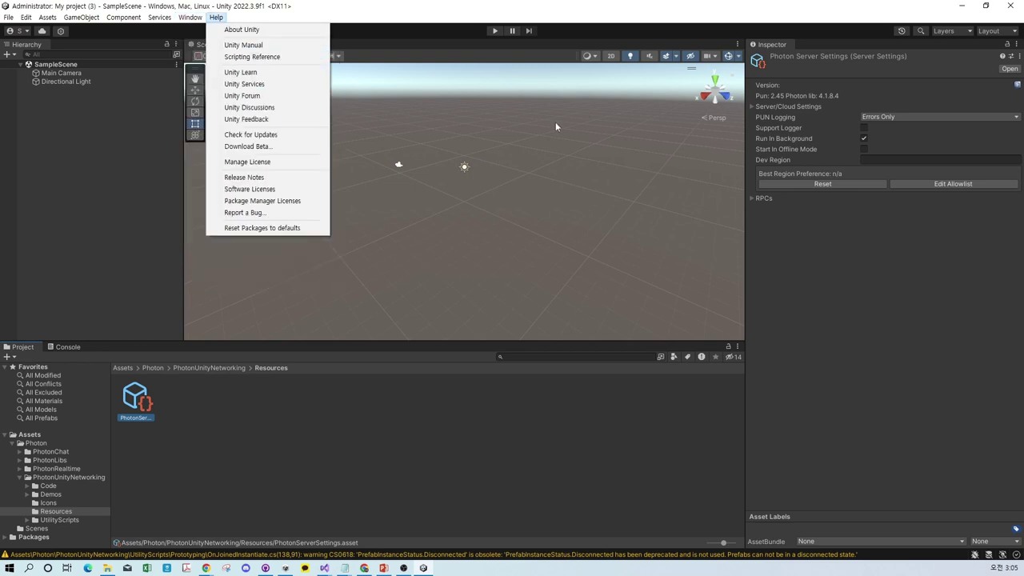
{"action": "left_click", "coordinate": [83, 210]}
{"action": "left_click", "coordinate": [190, 17]}
{"action": "mouse_move", "coordinate": [240, 45]}
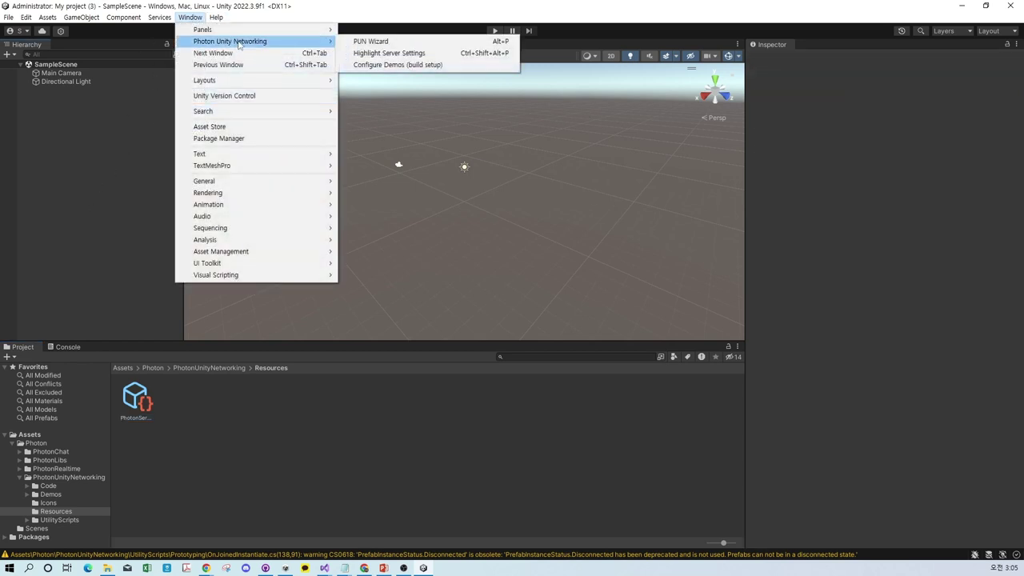
{"action": "left_click", "coordinate": [418, 54]}
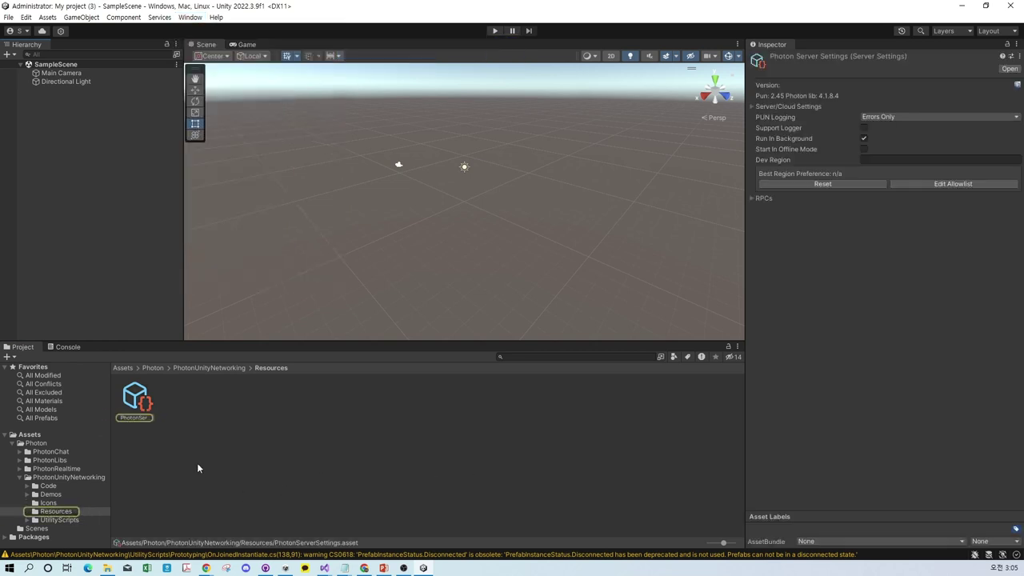
{"action": "left_click", "coordinate": [136, 400]}
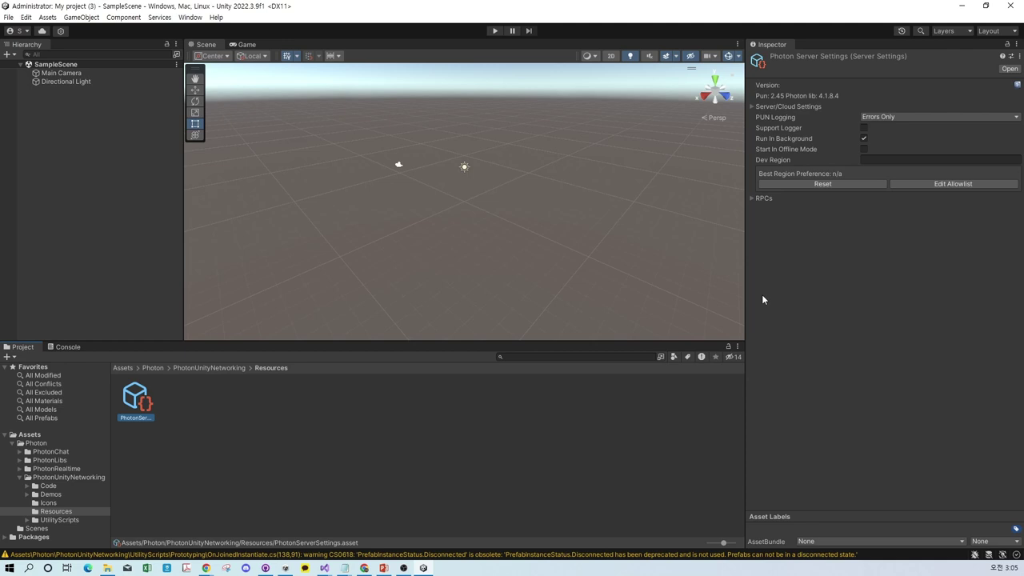
In the Photon Server Settings, keep Udp as the protocol and set PUN Logging to Full.
{"action": "left_click", "coordinate": [752, 110]}
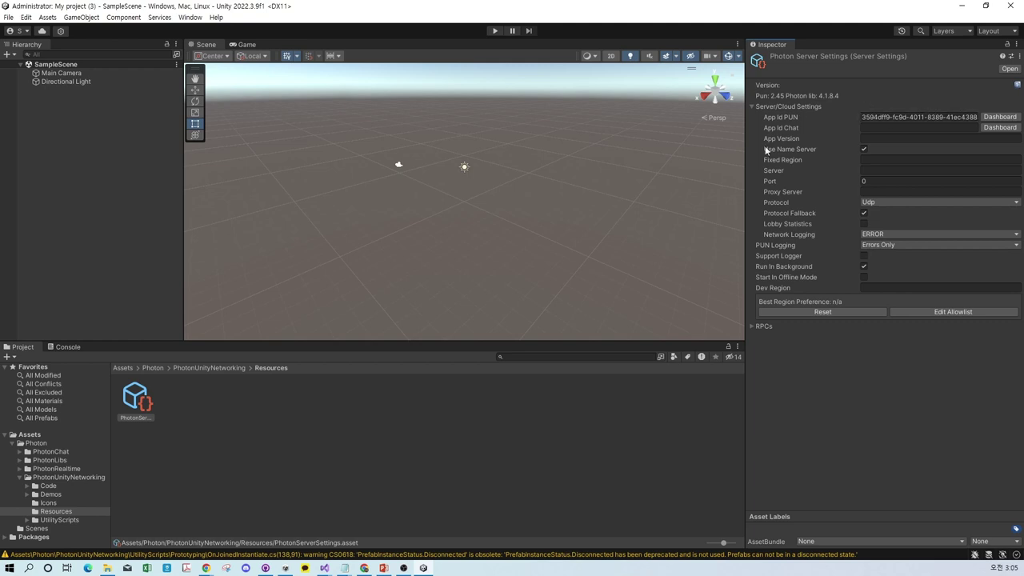
{"action": "left_click", "coordinate": [930, 202]}
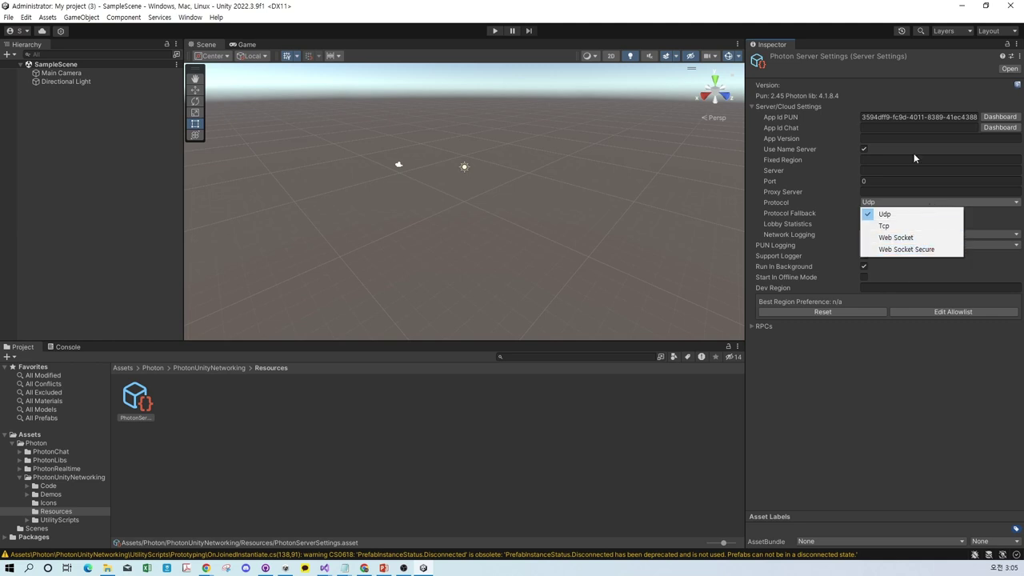
{"action": "left_click", "coordinate": [914, 215]}
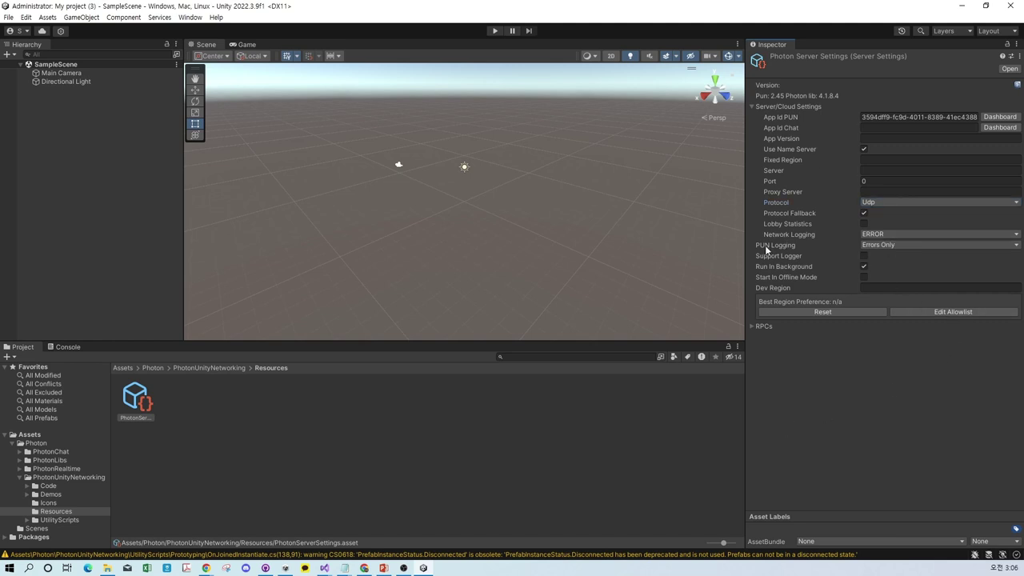
{"action": "left_click", "coordinate": [946, 246]}
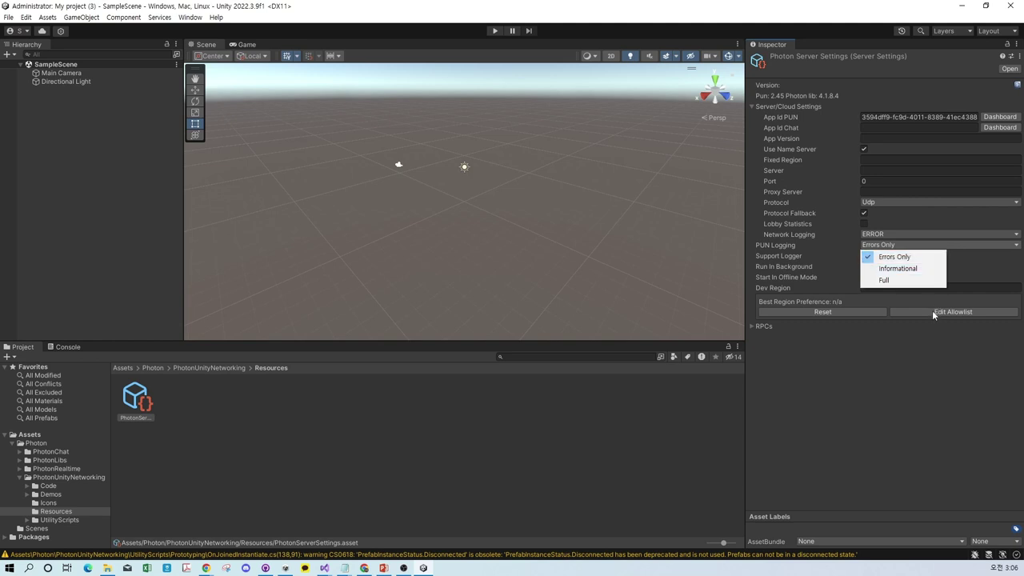
{"action": "left_click", "coordinate": [913, 280]}
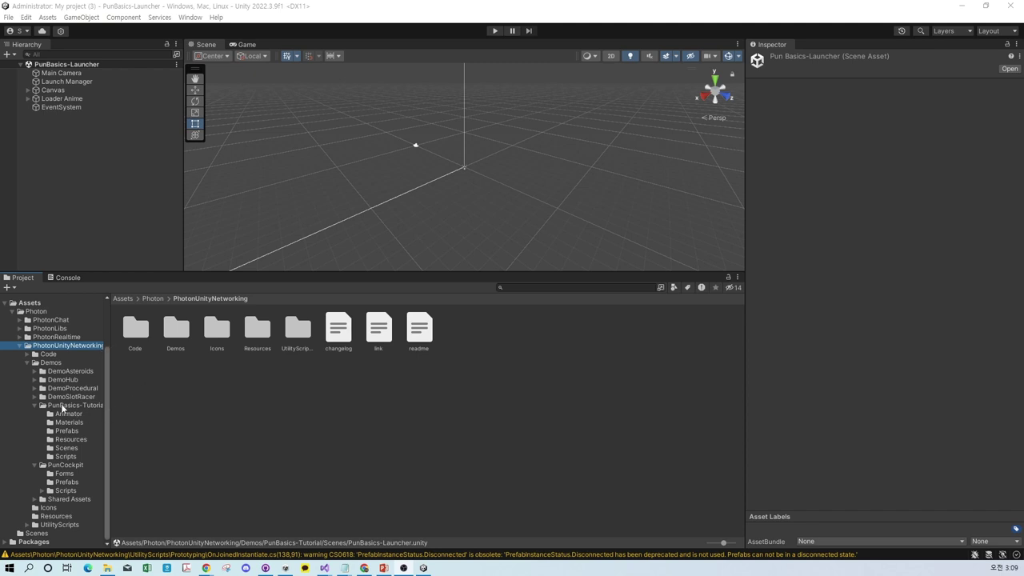
Browse the PhotonUnityNetworking demos and open the Scenes folder of PunBasics-Tutorial, widening the folder tree to show full names.
{"action": "left_click", "coordinate": [46, 364]}
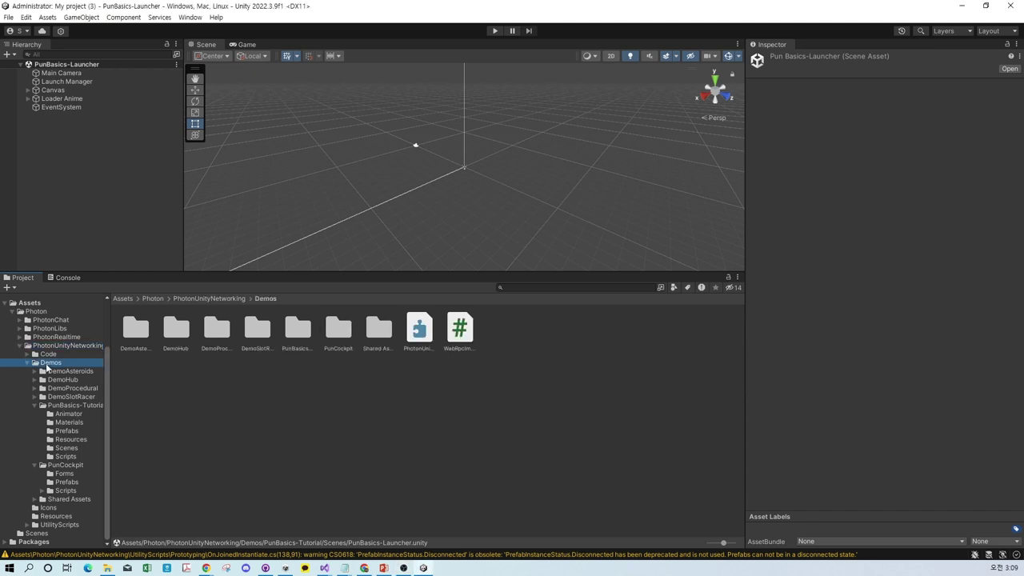
{"action": "left_click", "coordinate": [86, 346]}
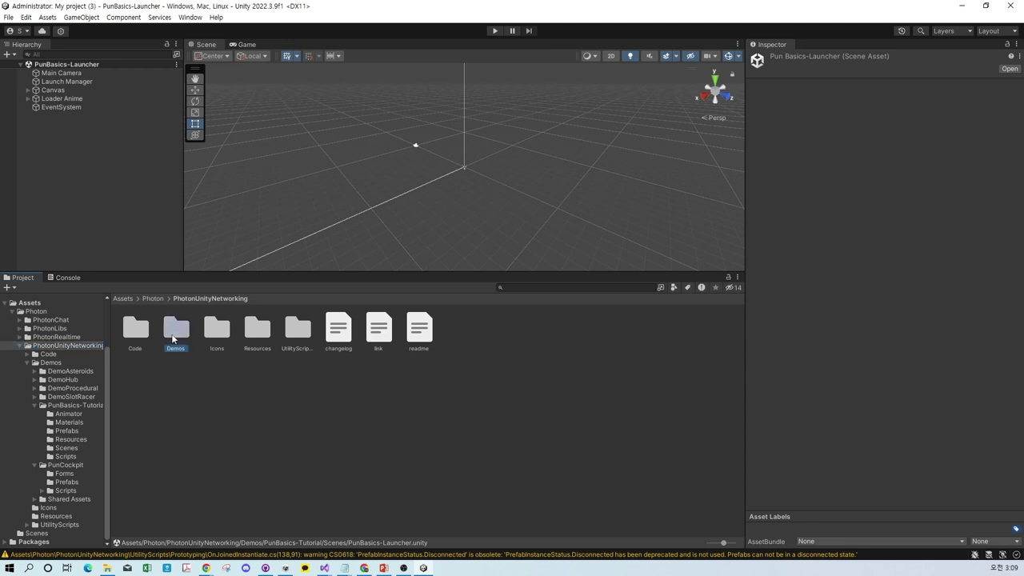
{"action": "double_click", "coordinate": [173, 339]}
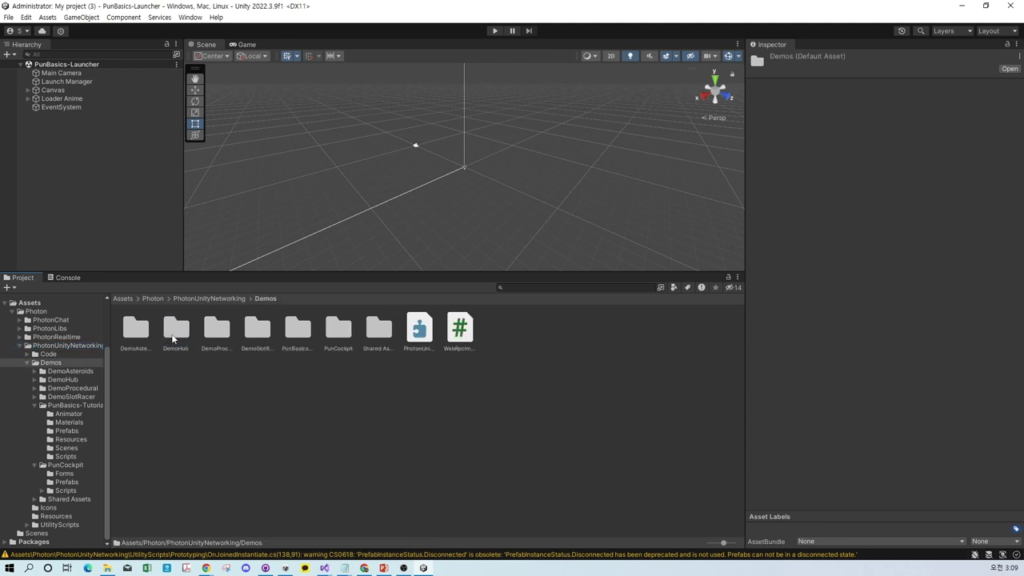
{"action": "left_click", "coordinate": [72, 407]}
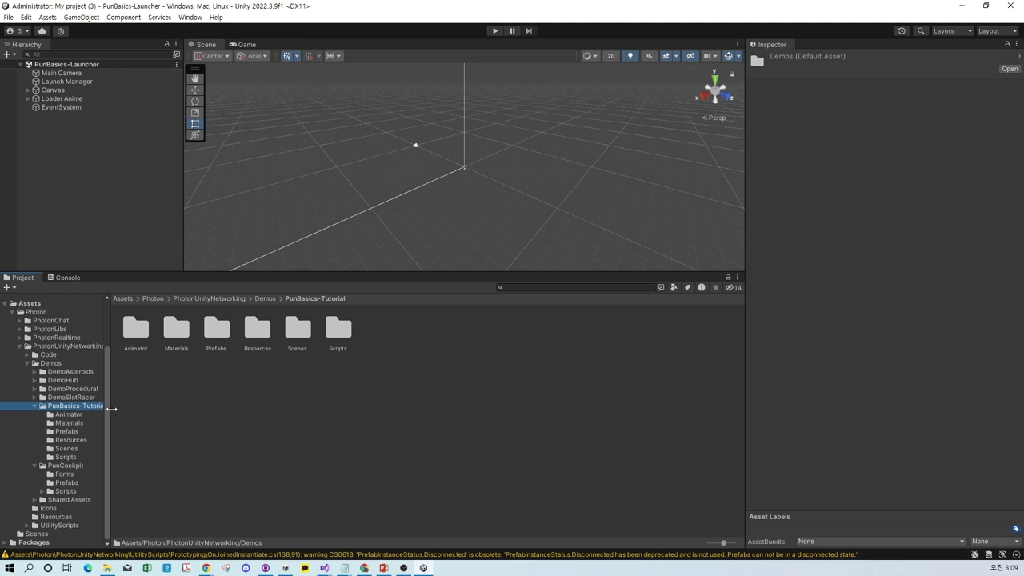
{"action": "left_click_drag", "start_coordinate": [109, 414], "coordinate": [124, 408]}
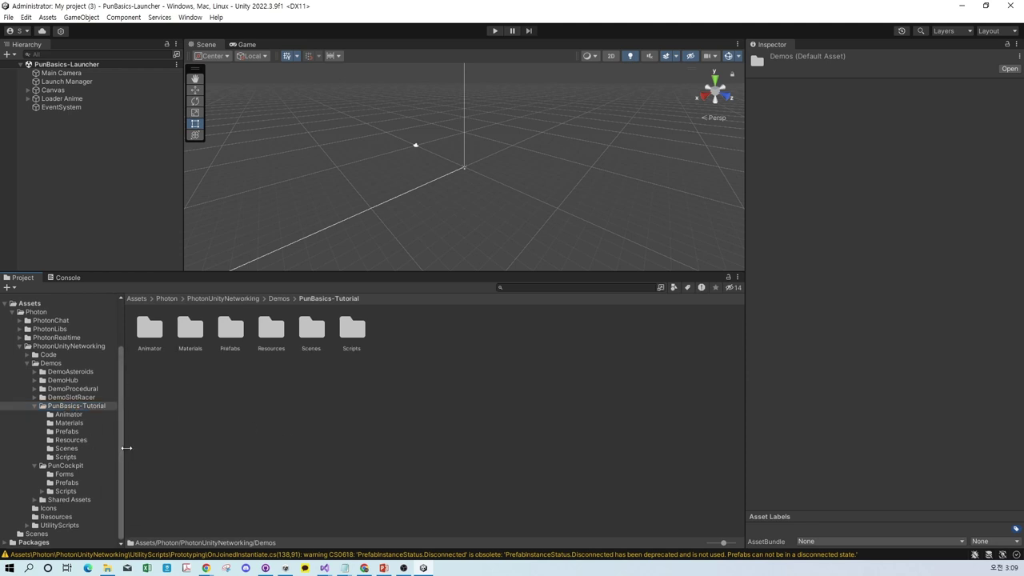
{"action": "double_click", "coordinate": [314, 332]}
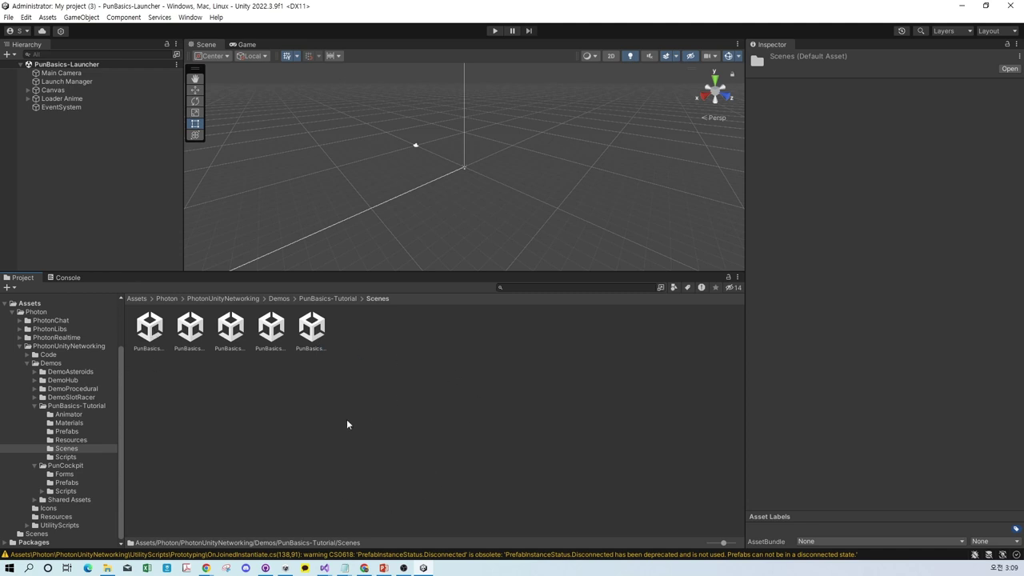
Identify the PunBasics-Launcher scene file, and preview the open launcher scene in an enlarged Game view.
{"action": "left_click", "coordinate": [151, 334]}
{"action": "left_click", "coordinate": [158, 387]}
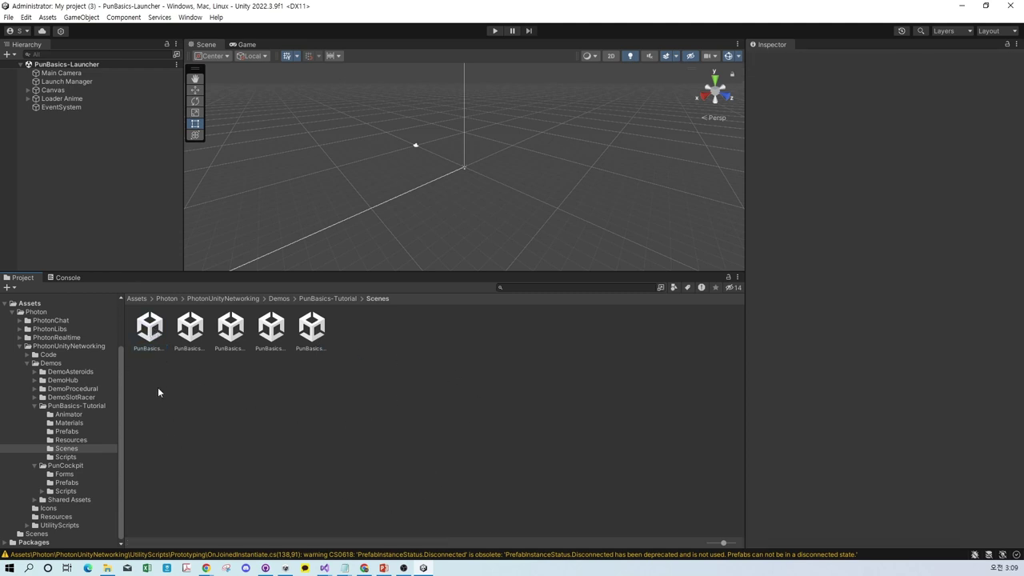
{"action": "left_click", "coordinate": [154, 330]}
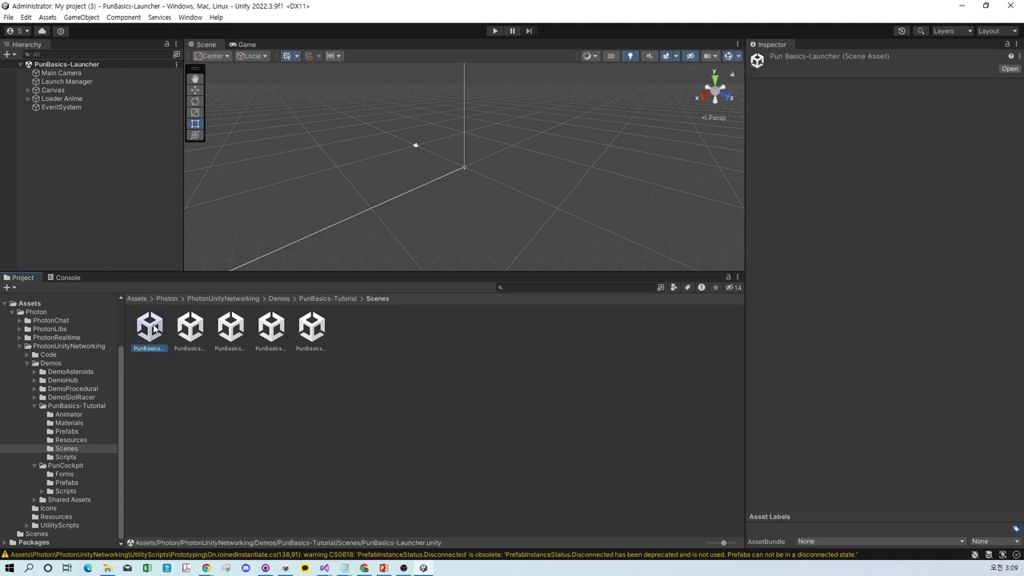
{"action": "left_click", "coordinate": [245, 45]}
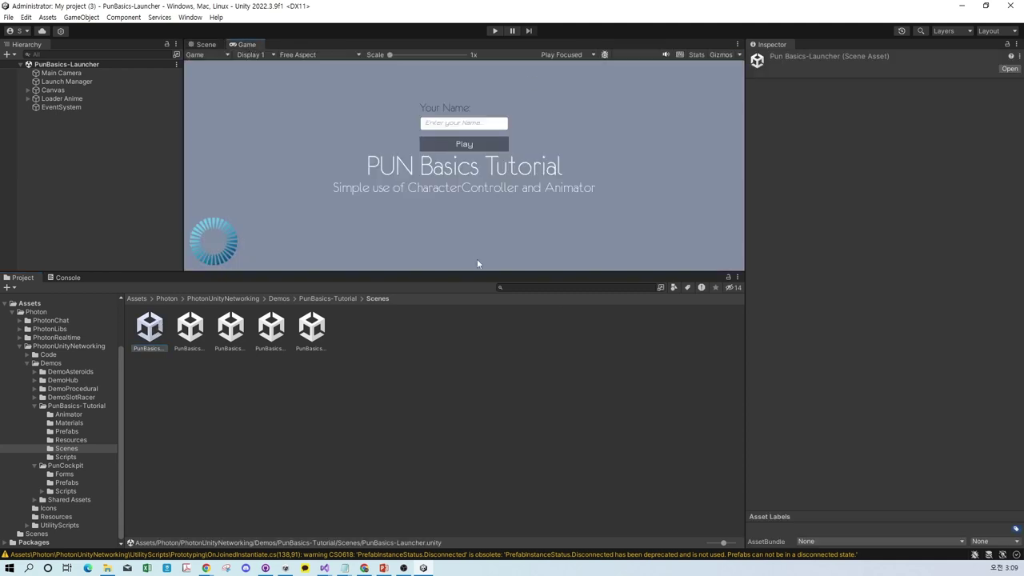
{"action": "left_click_drag", "start_coordinate": [502, 272], "coordinate": [502, 319]}
{"action": "left_click", "coordinate": [503, 435]}
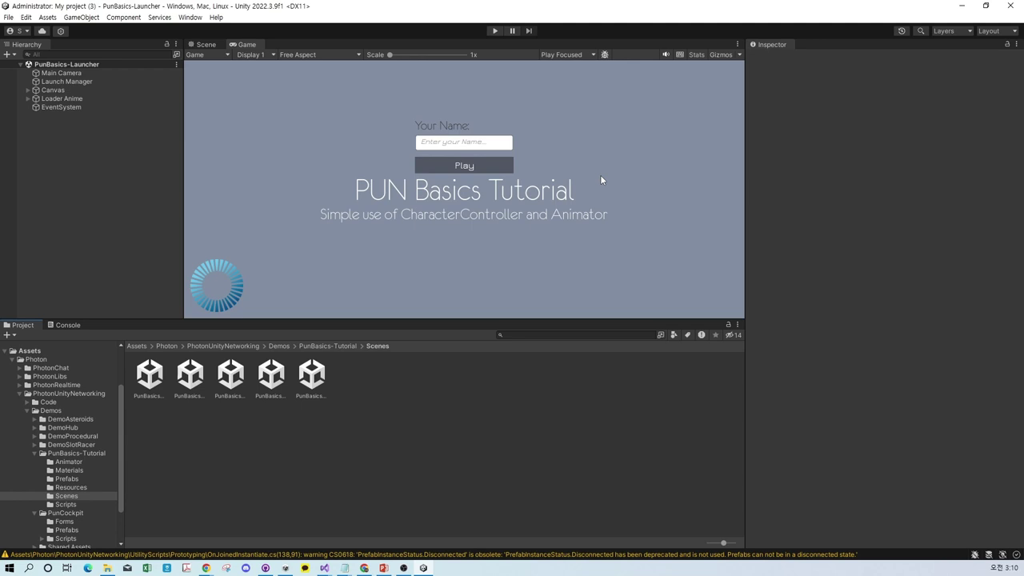
Add the PunBasics-Launcher scene and the PunBasics-Room for 1 to 4 scenes, in that order, to the build settings' Scenes In Build.
{"action": "left_click", "coordinate": [8, 17]}
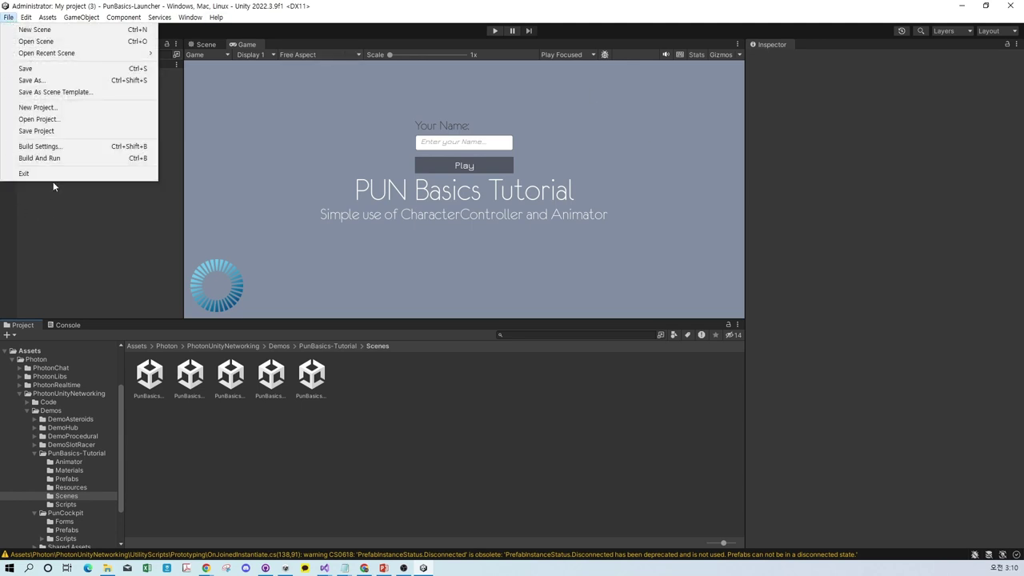
{"action": "left_click", "coordinate": [53, 147]}
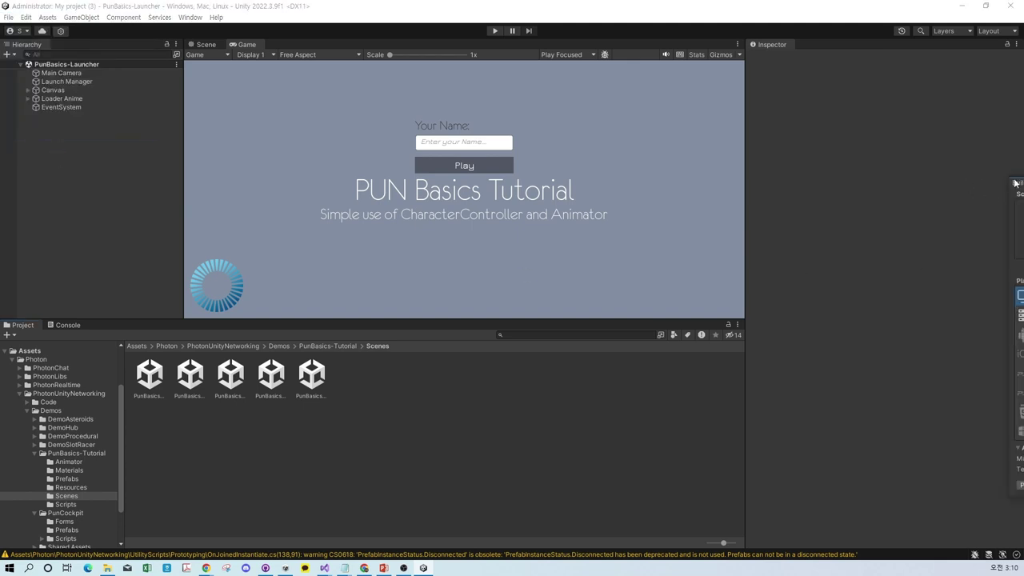
{"action": "left_click_drag", "start_coordinate": [1015, 182], "coordinate": [900, 340]}
{"action": "left_click_drag", "start_coordinate": [863, 188], "coordinate": [589, 285]}
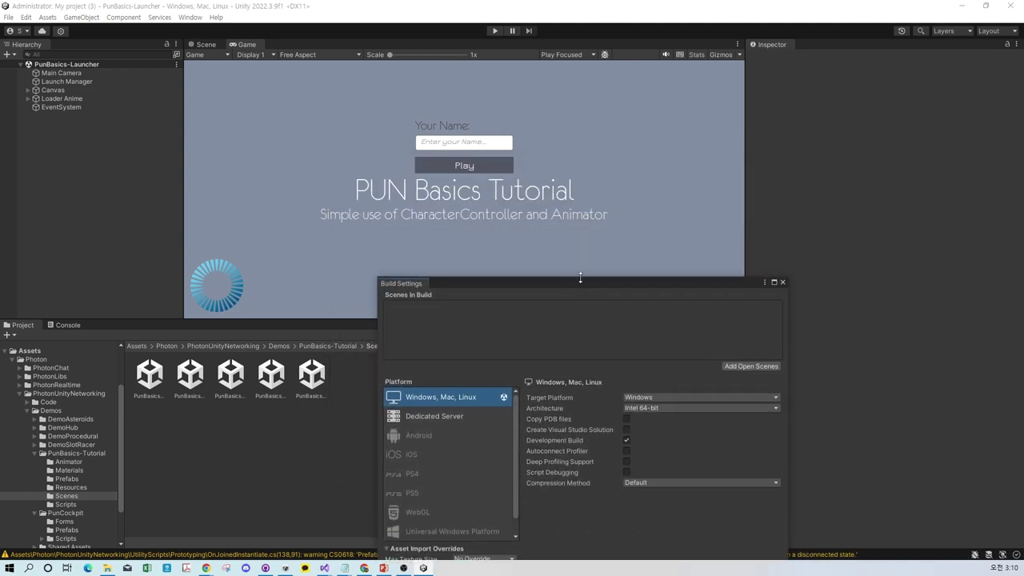
{"action": "left_click_drag", "start_coordinate": [150, 379], "coordinate": [488, 334]}
{"action": "left_click", "coordinate": [189, 379]}
{"action": "left_click_drag", "start_coordinate": [189, 379], "coordinate": [444, 339]}
{"action": "left_click_drag", "start_coordinate": [414, 348], "coordinate": [512, 352]}
{"action": "left_click_drag", "start_coordinate": [635, 280], "coordinate": [550, 137]}
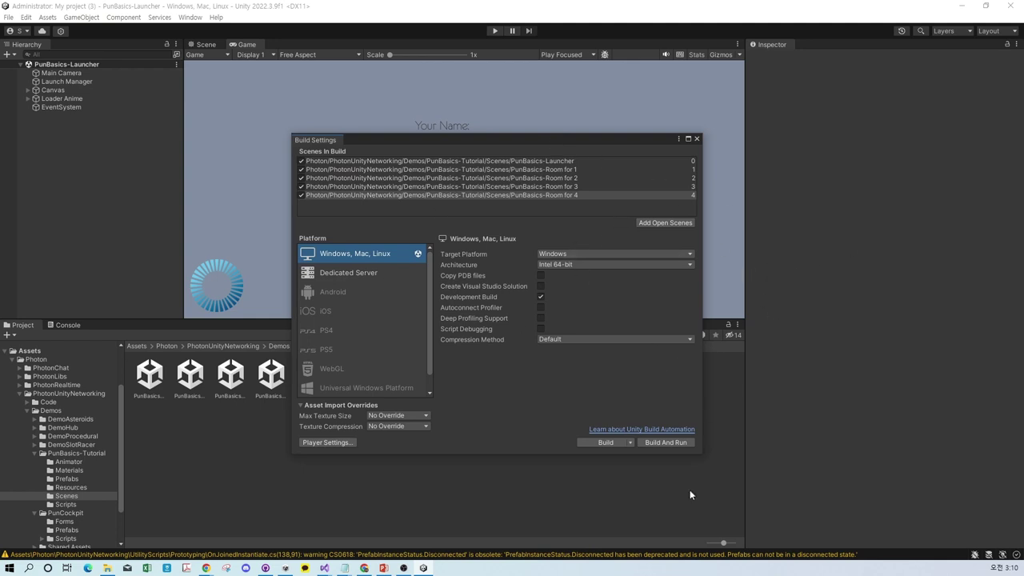
Build and run the project into a new folder named Build inside the My project (3) folder.
{"action": "left_click", "coordinate": [657, 443]}
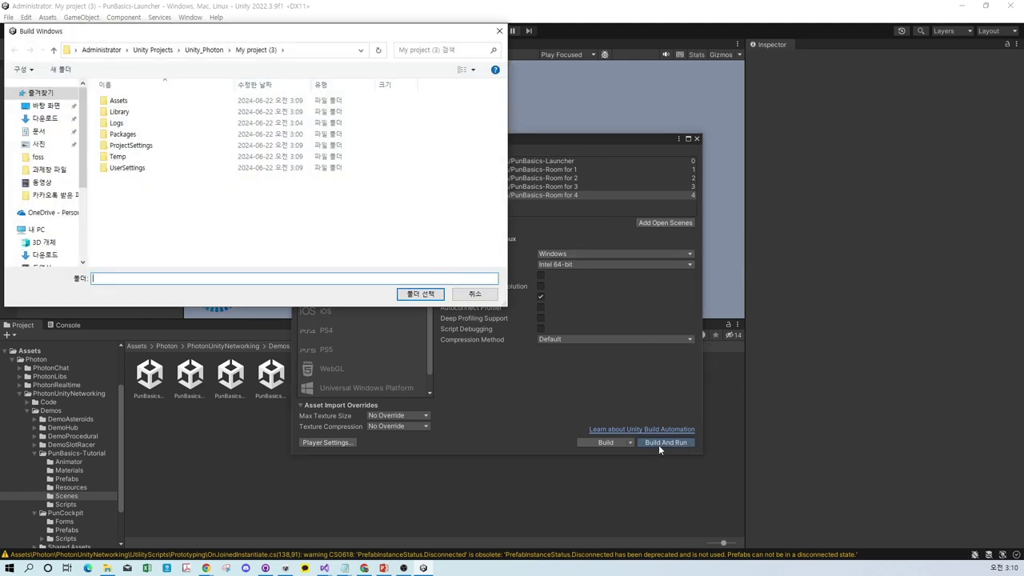
{"action": "left_click_drag", "start_coordinate": [300, 33], "coordinate": [566, 150]}
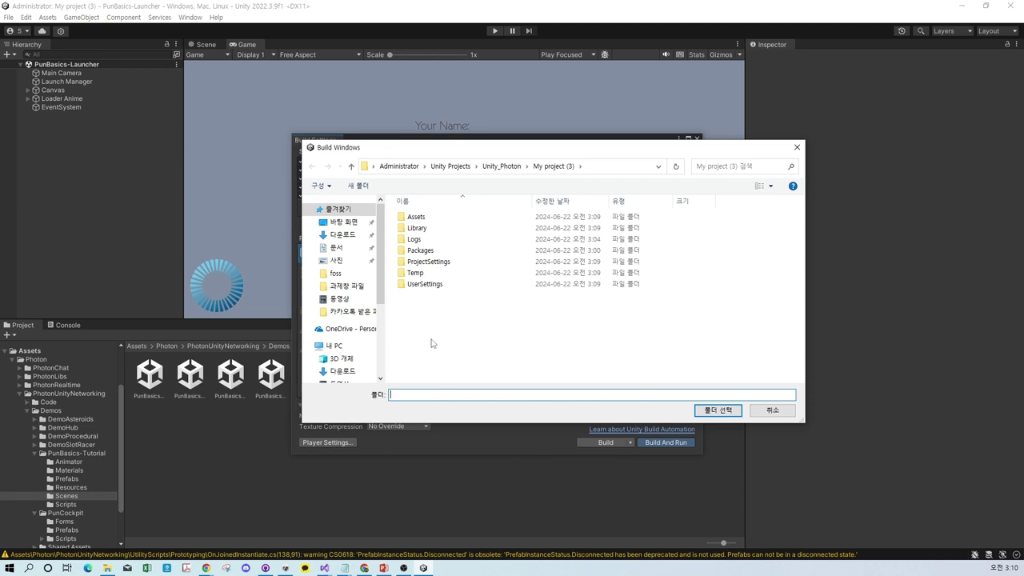
{"action": "right_click", "coordinate": [431, 344]}
{"action": "left_click", "coordinate": [490, 345]}
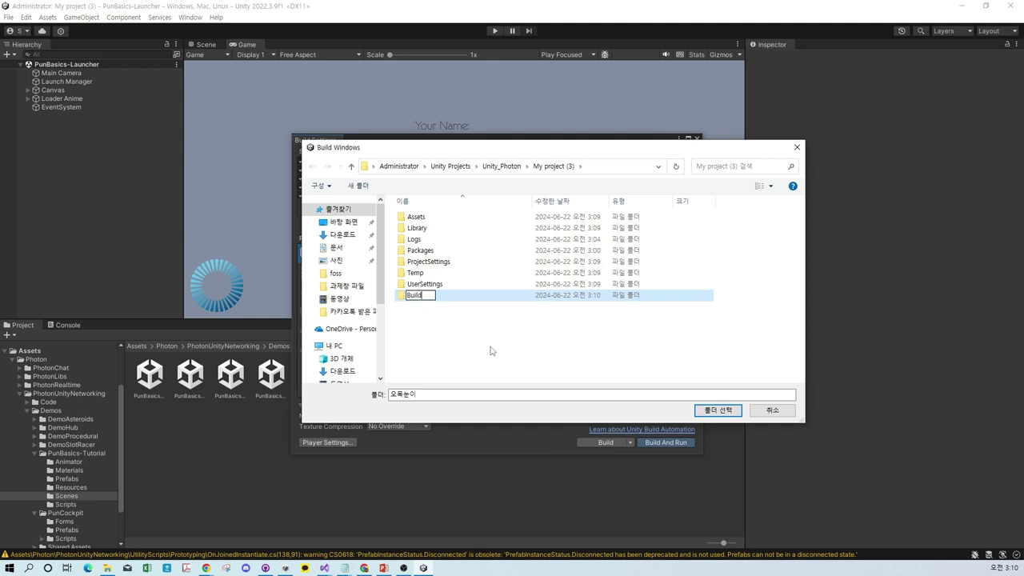
{"action": "key", "text": "Return"}
{"action": "left_click", "coordinate": [718, 410]}
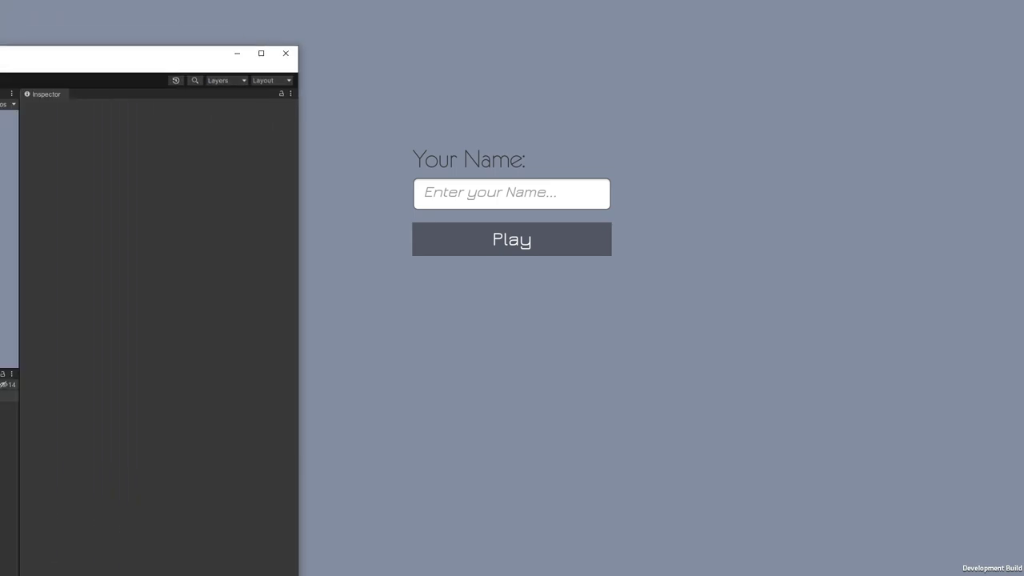
In the built game, join a room with the player name Hello, and test moving the character forward and turning right.
{"action": "left_click_drag", "start_coordinate": [142, 104], "coordinate": [848, 276]}
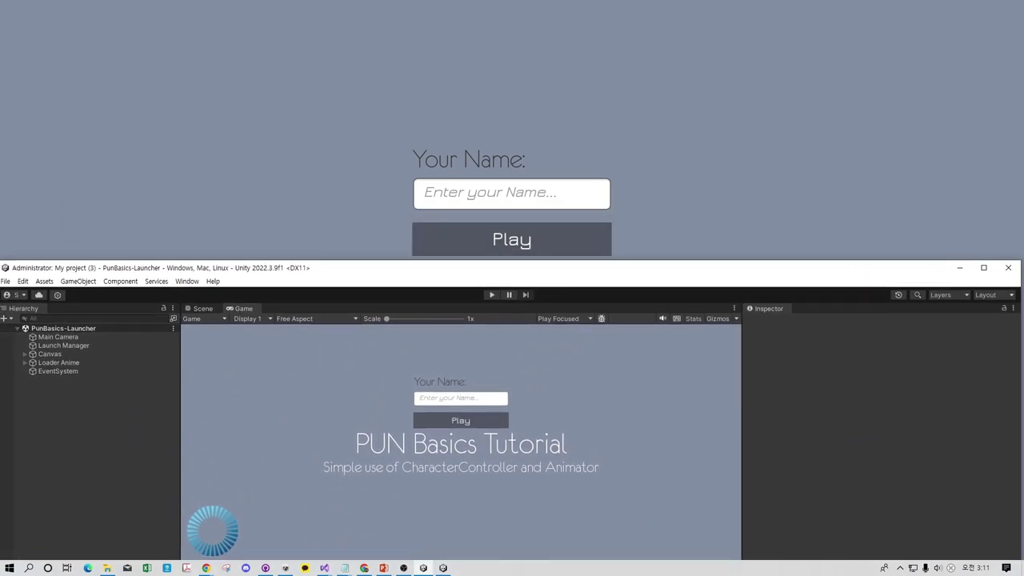
{"action": "left_click", "coordinate": [551, 199]}
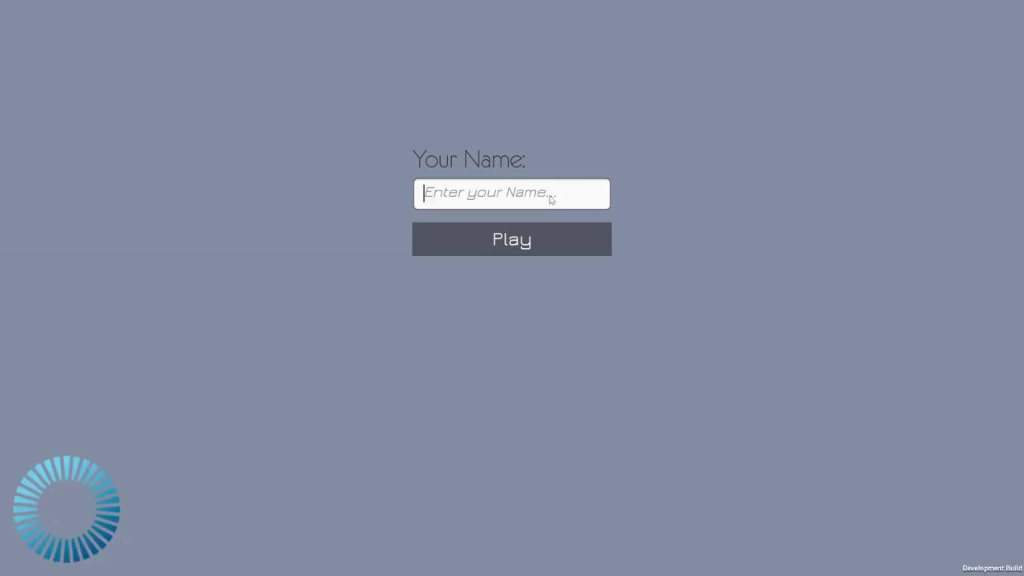
{"action": "type", "text": "Hello"}
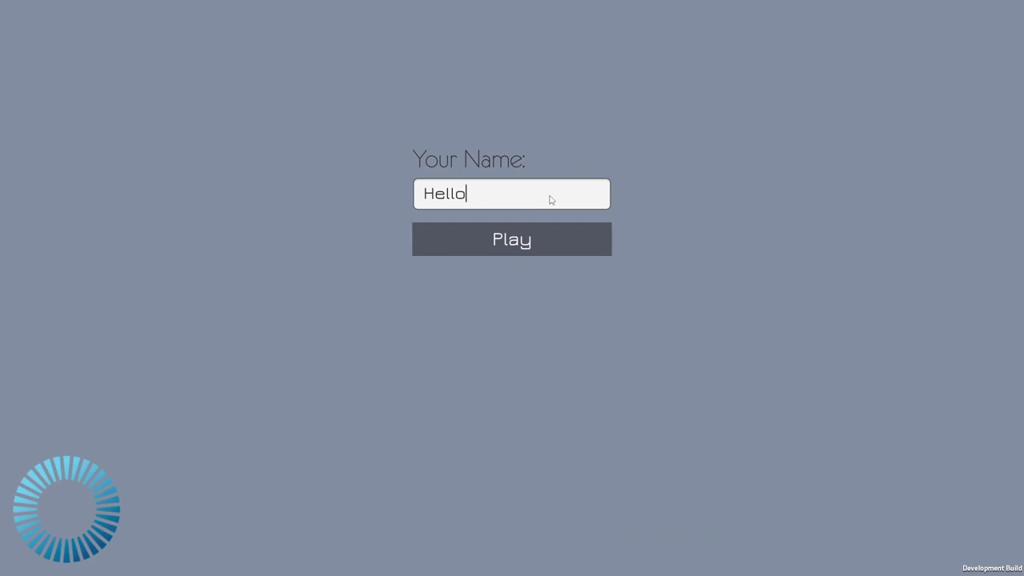
{"action": "left_click", "coordinate": [560, 245]}
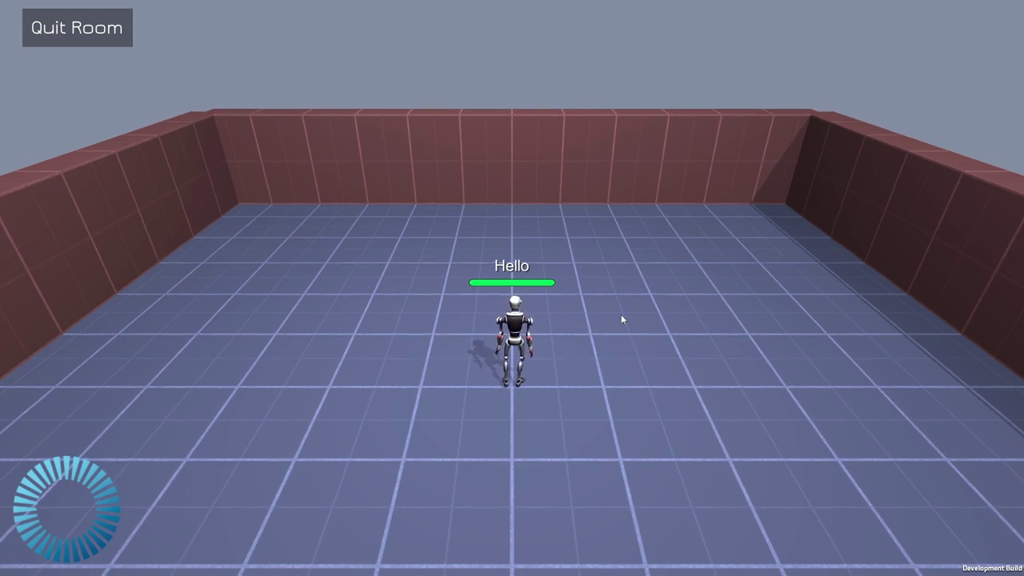
{"action": "key", "text": "w"}
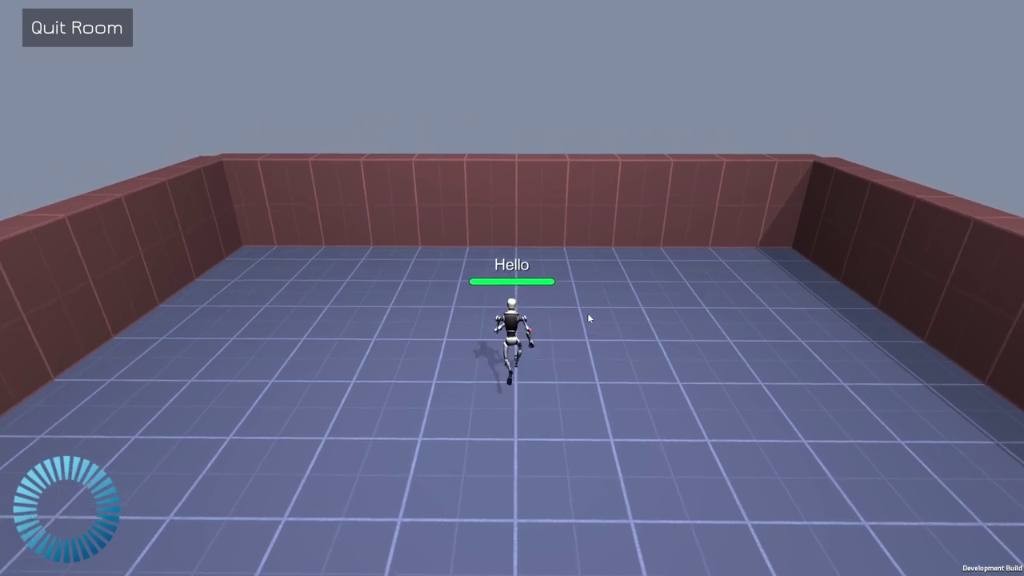
{"action": "key", "text": "d"}
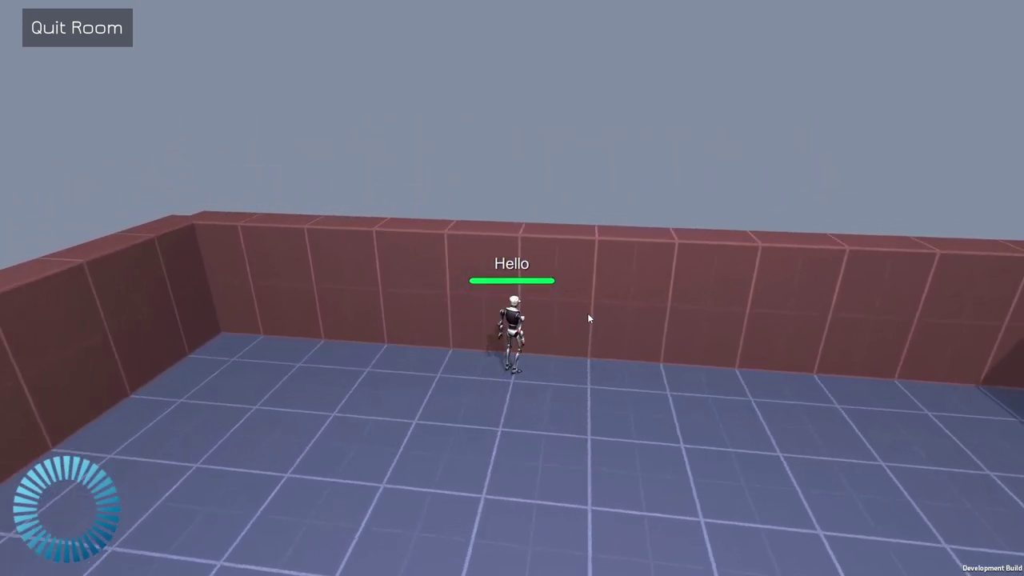
Switch back to the Unity editor and reposition its window over the running game so its play controls are reachable.
{"action": "key", "text": "alt+Tab"}
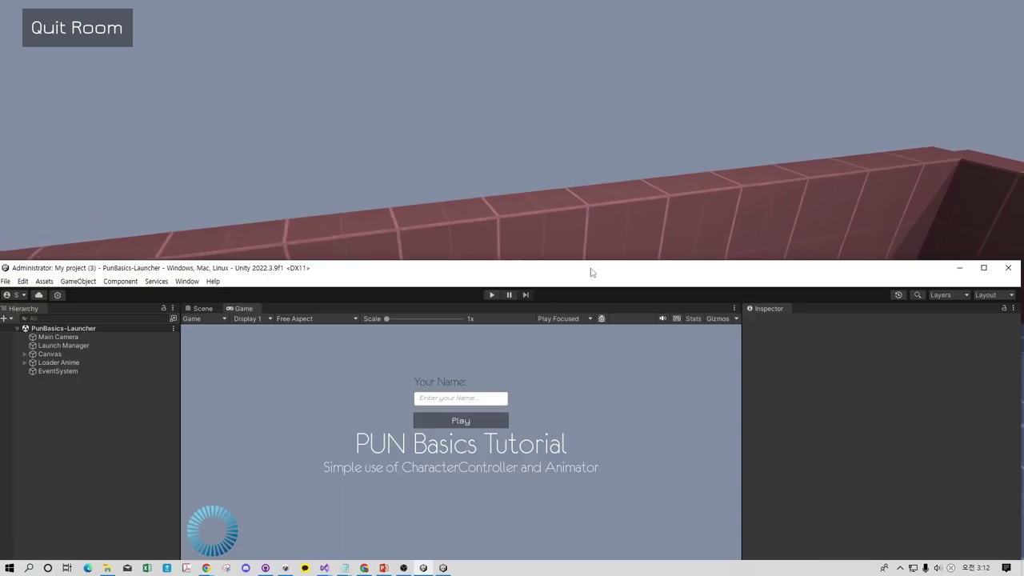
{"action": "left_click_drag", "start_coordinate": [591, 272], "coordinate": [638, 228]}
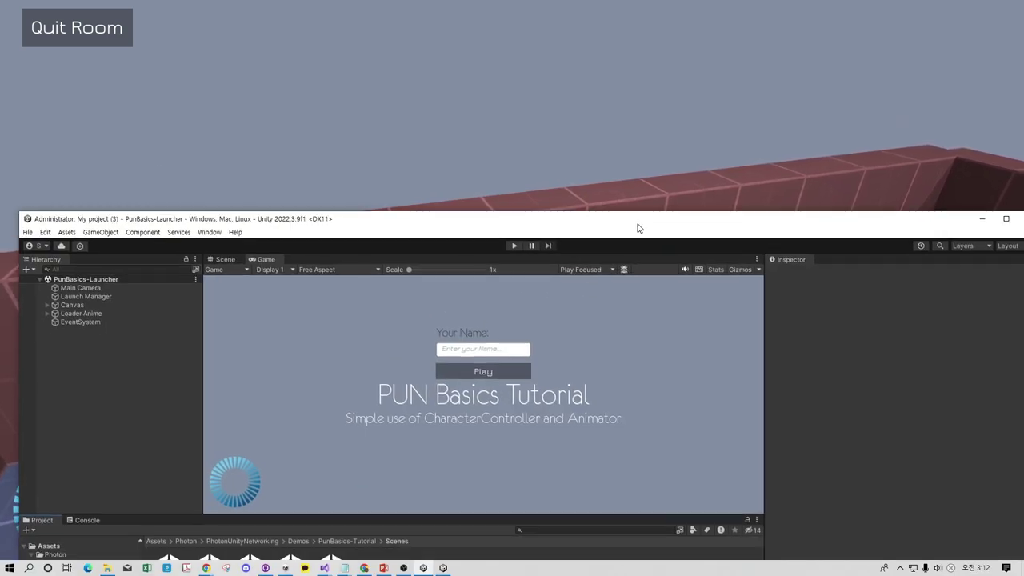